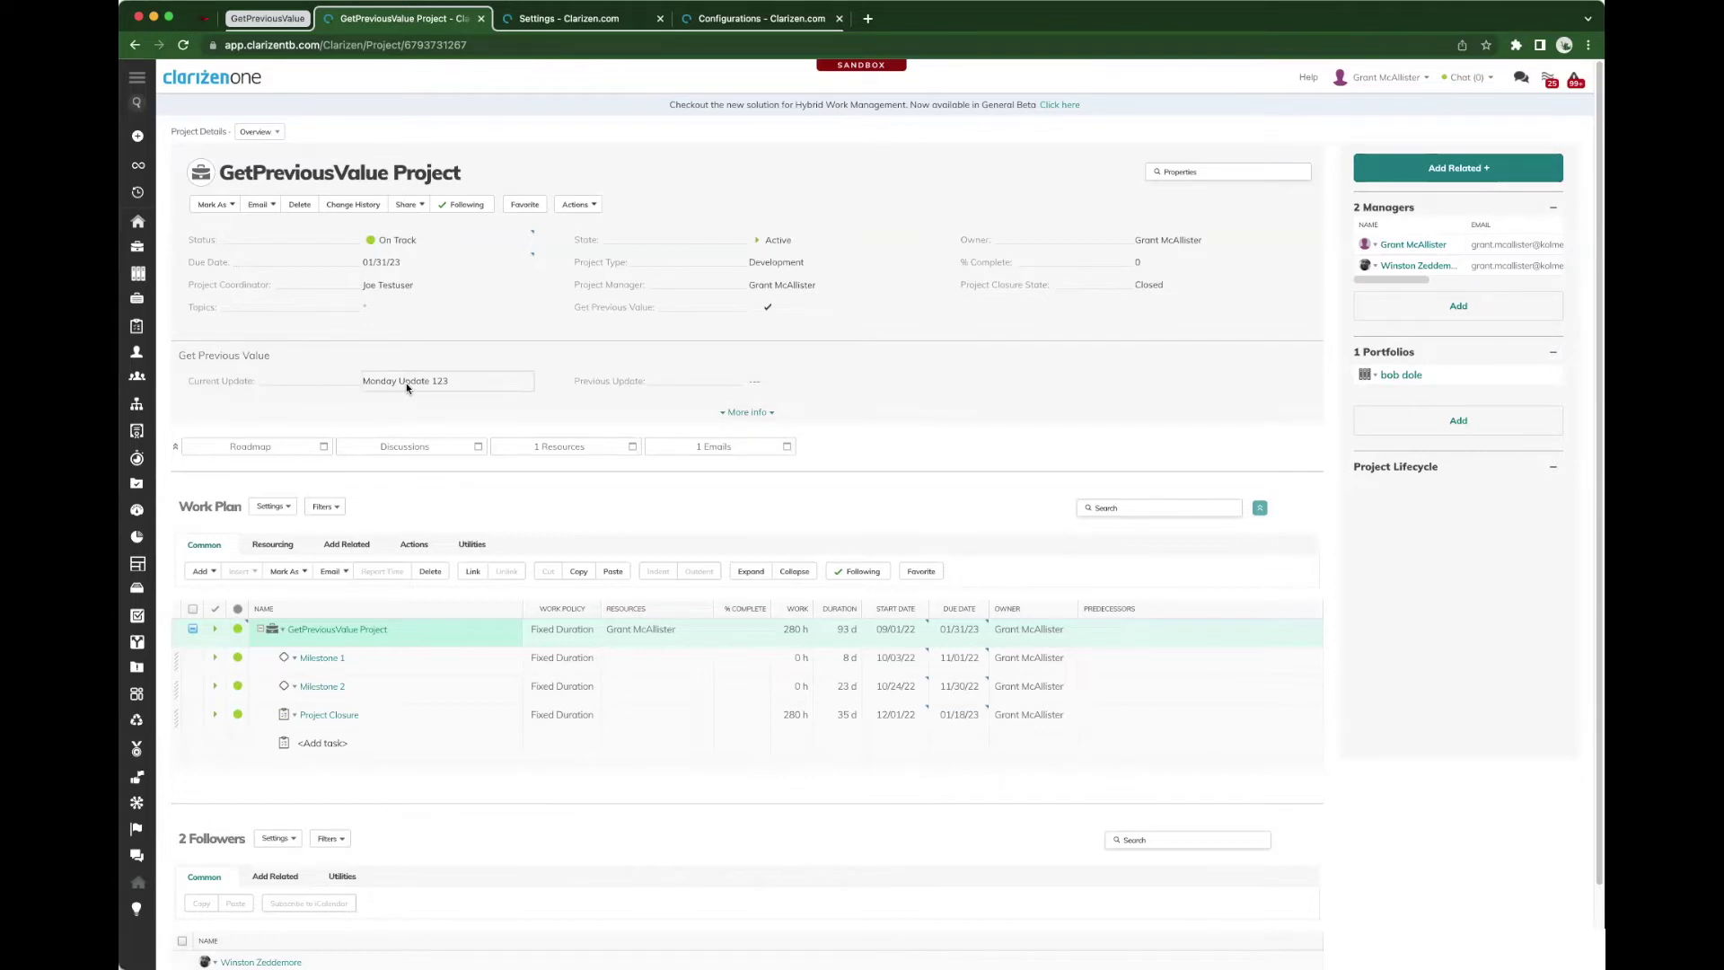
Set the project's Current Update field to "Tuesday Update ABC" and check the formula behind the Previous Update field.
left_click(405, 383)
type("Tuesday")
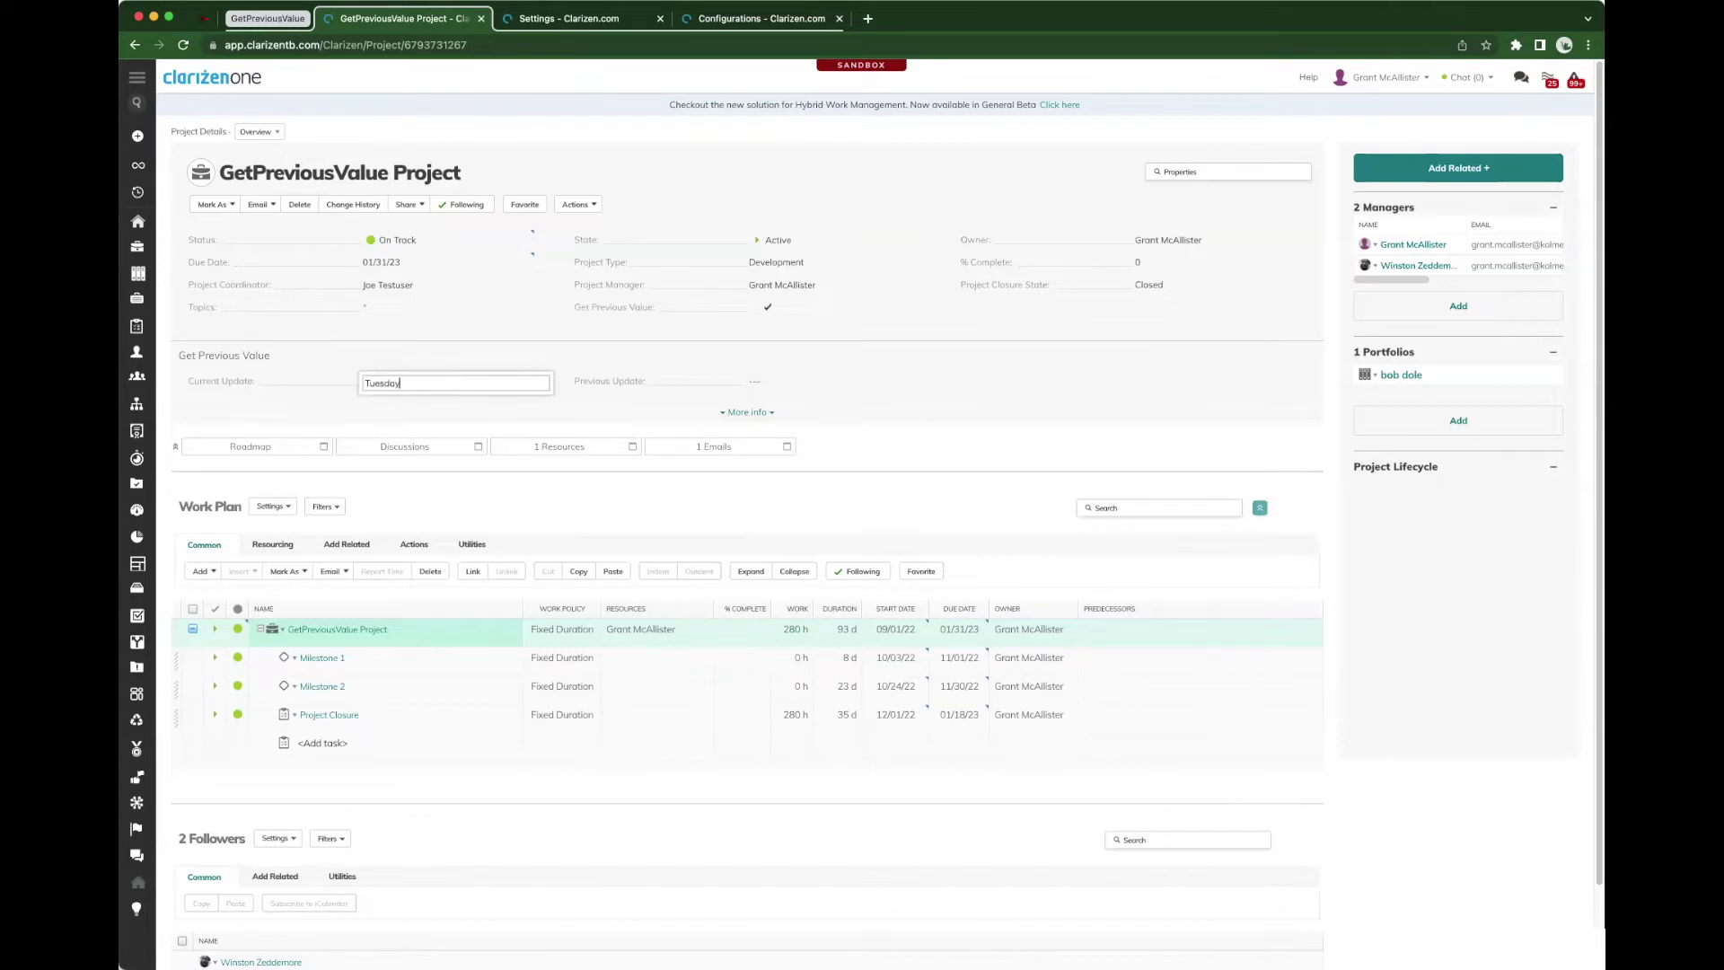
type(" Update ABC")
key("Return")
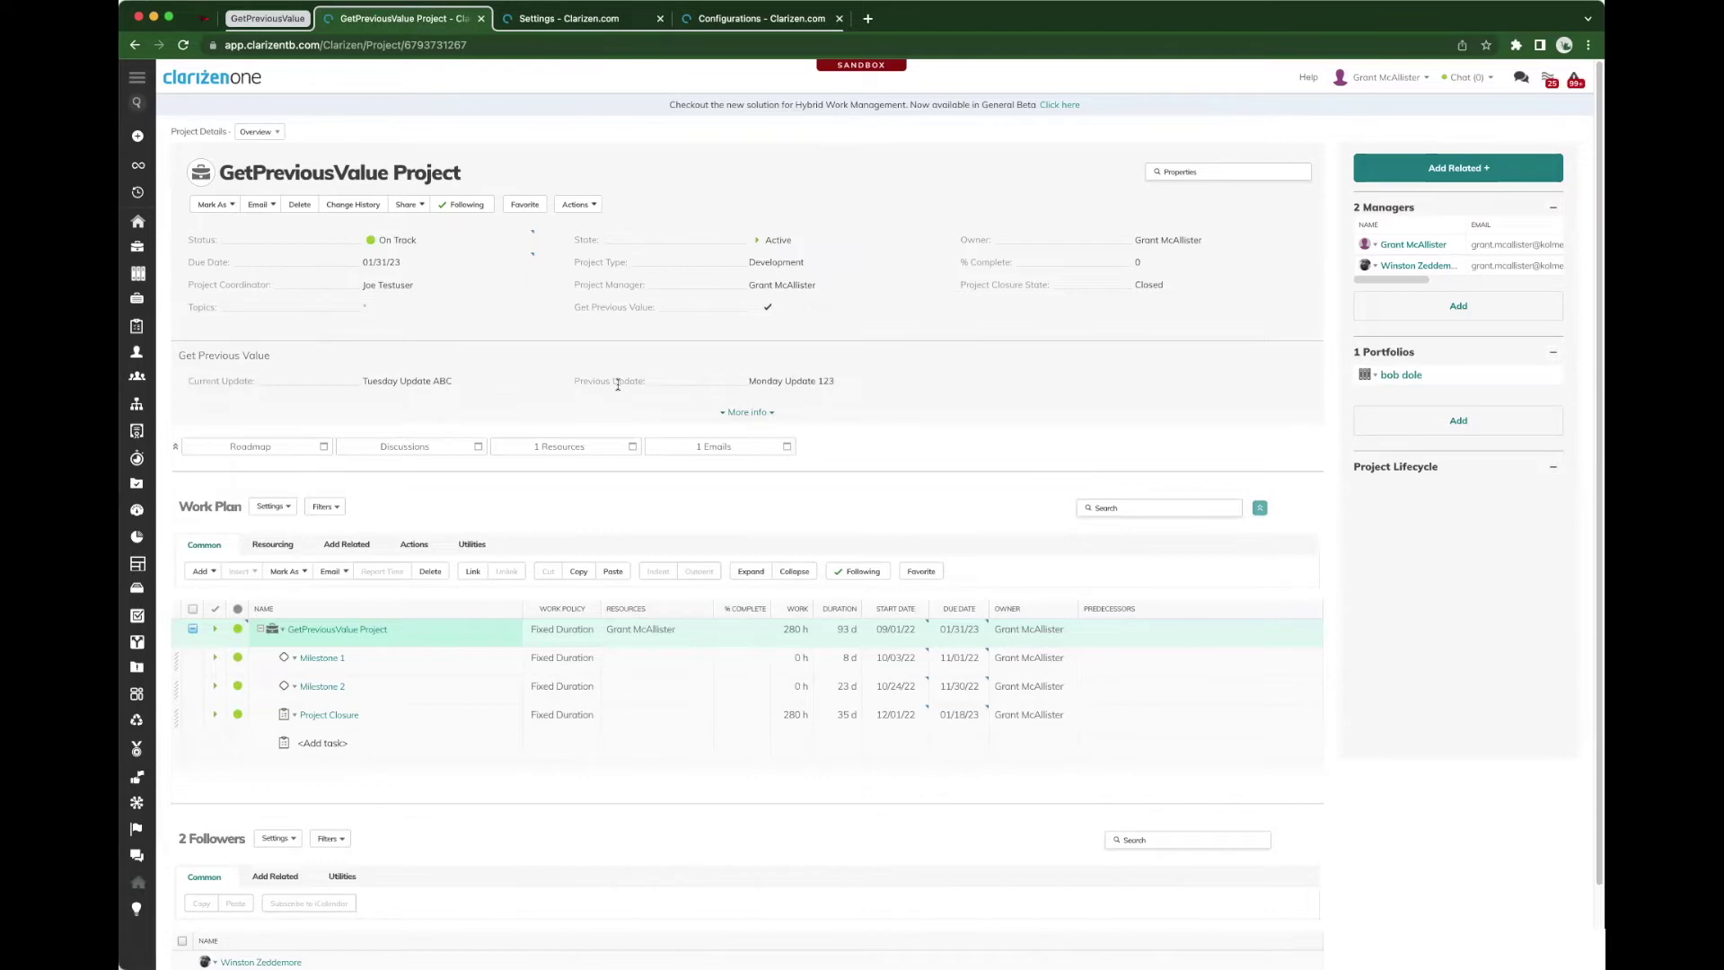
mouse_move(618, 384)
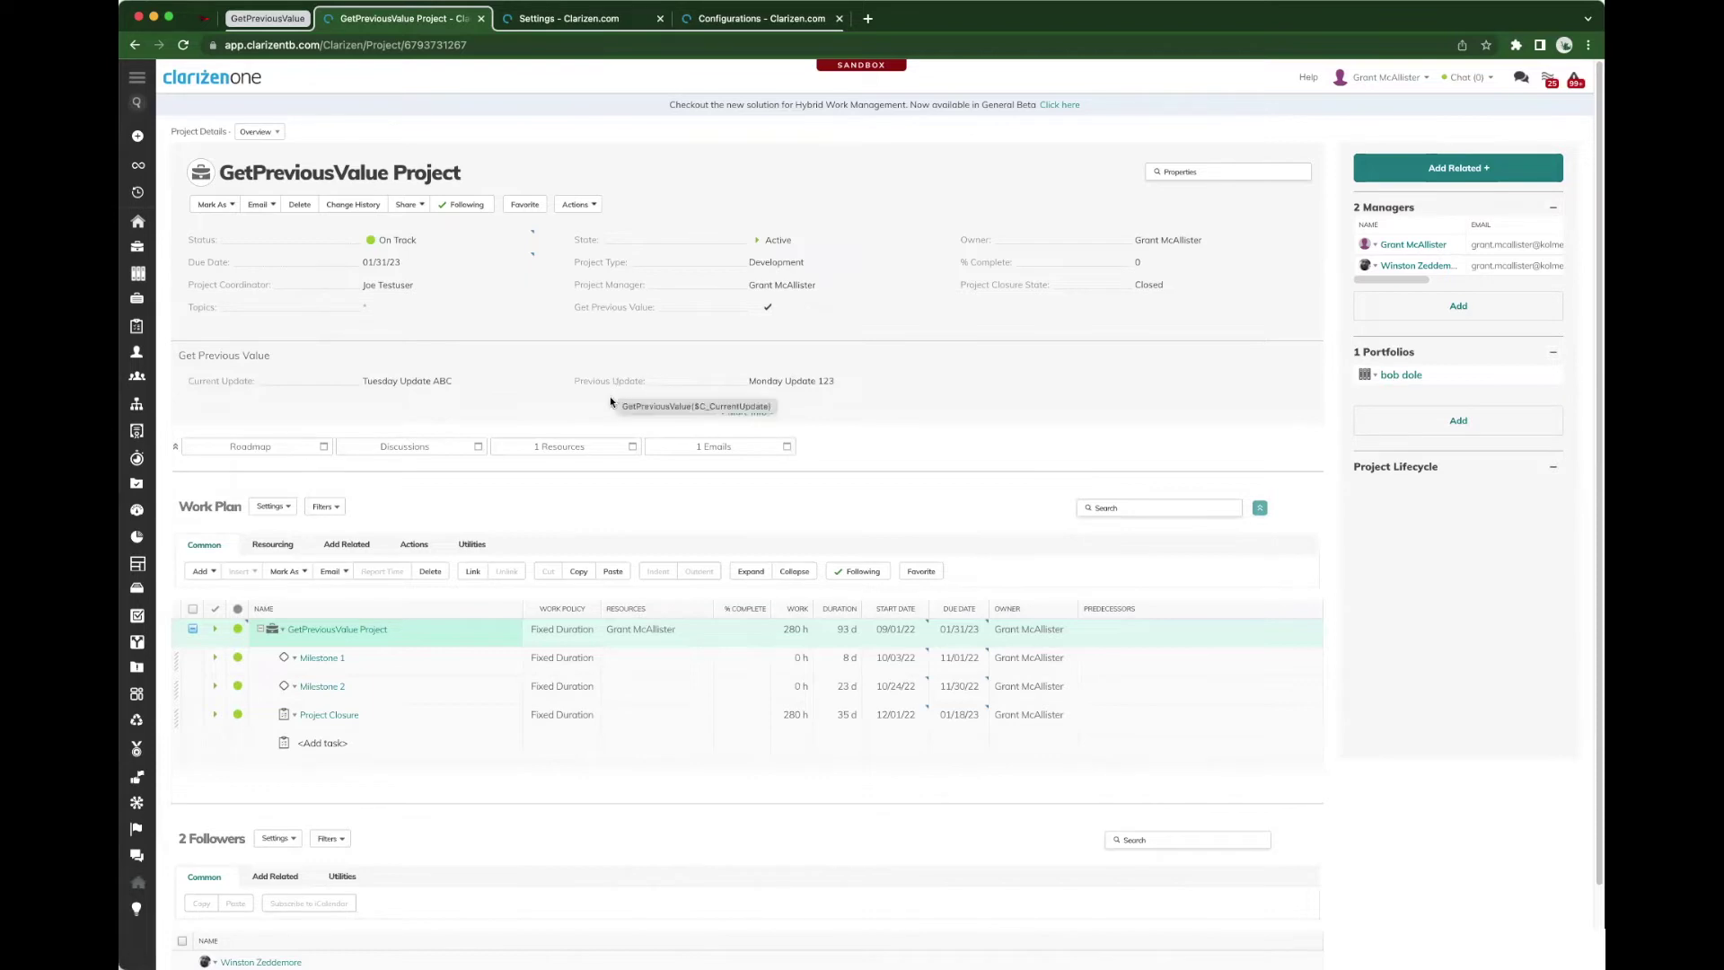
Replace the project's Current Update with "Wednesday 000" and check the Previous Update field.
left_click(410, 381)
type("We")
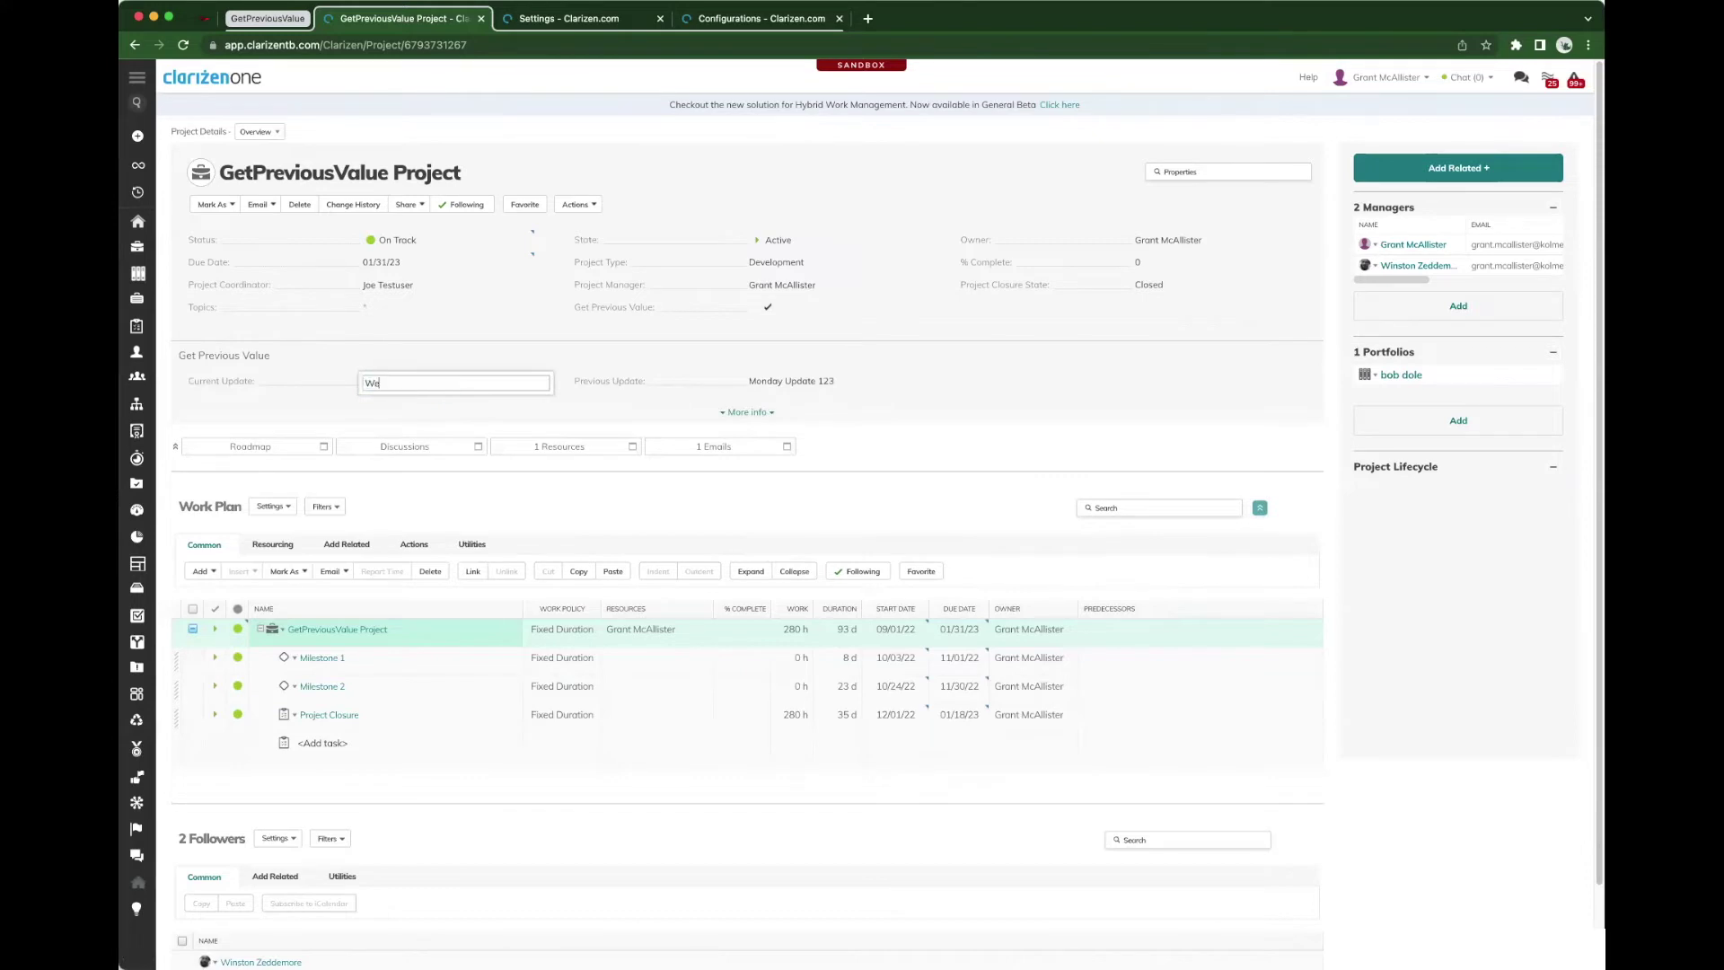
type("dnesday 000")
key("Return")
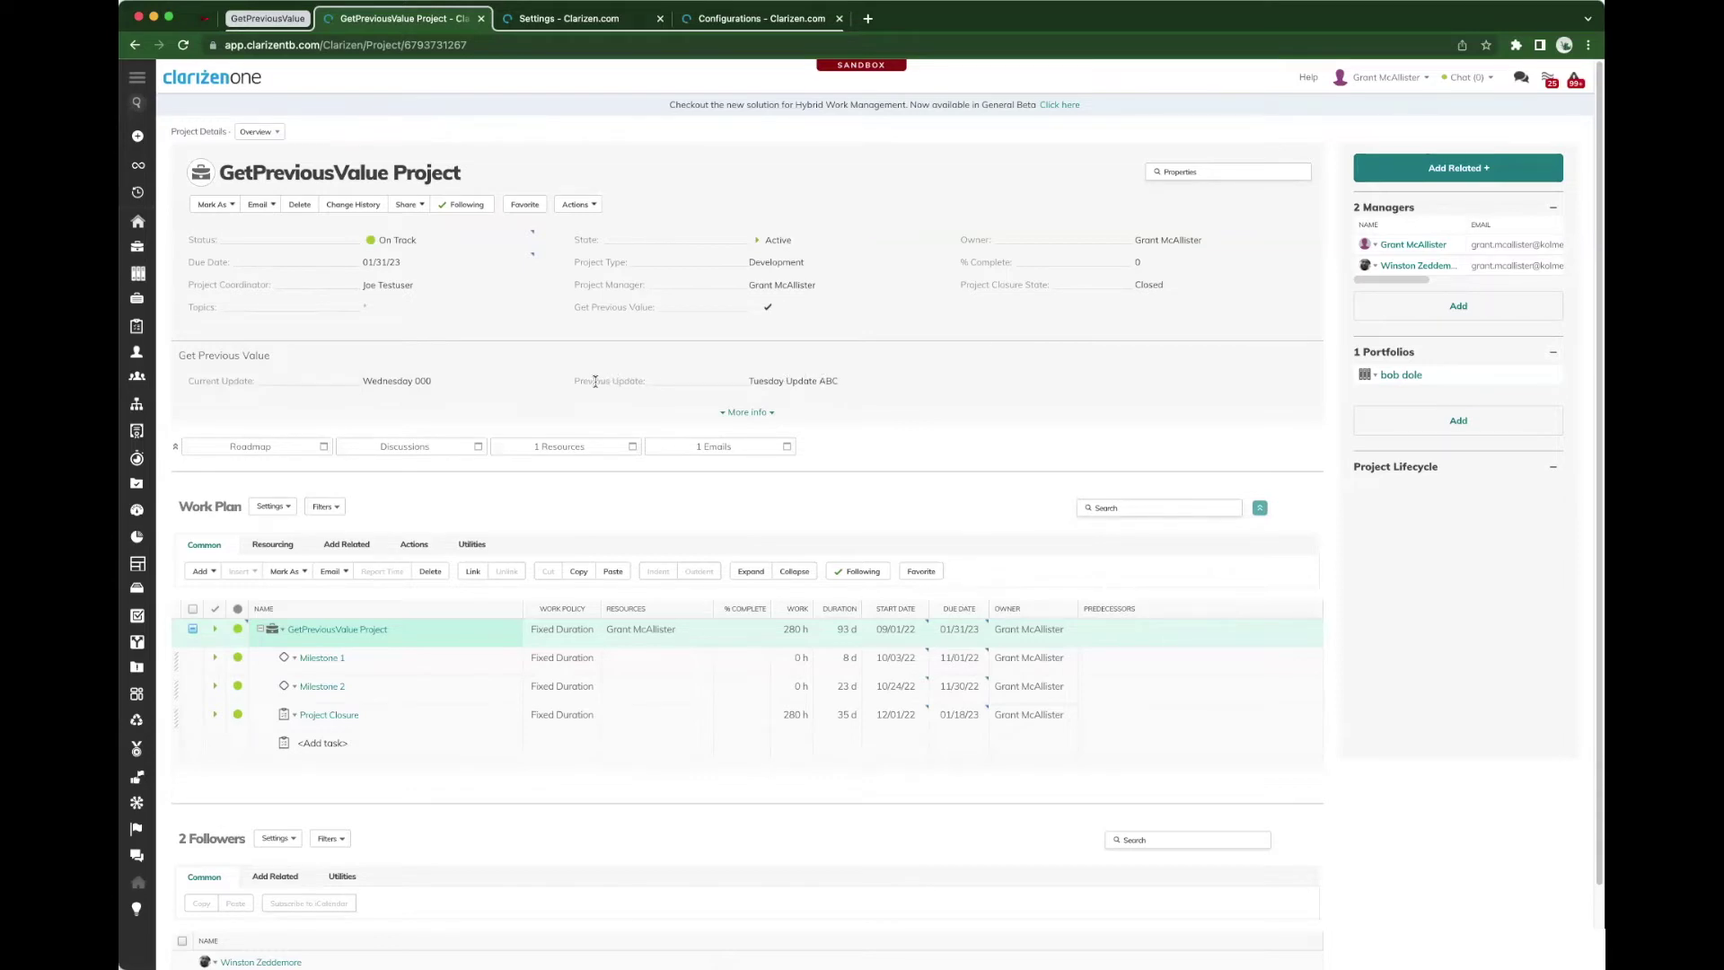
mouse_move(600, 382)
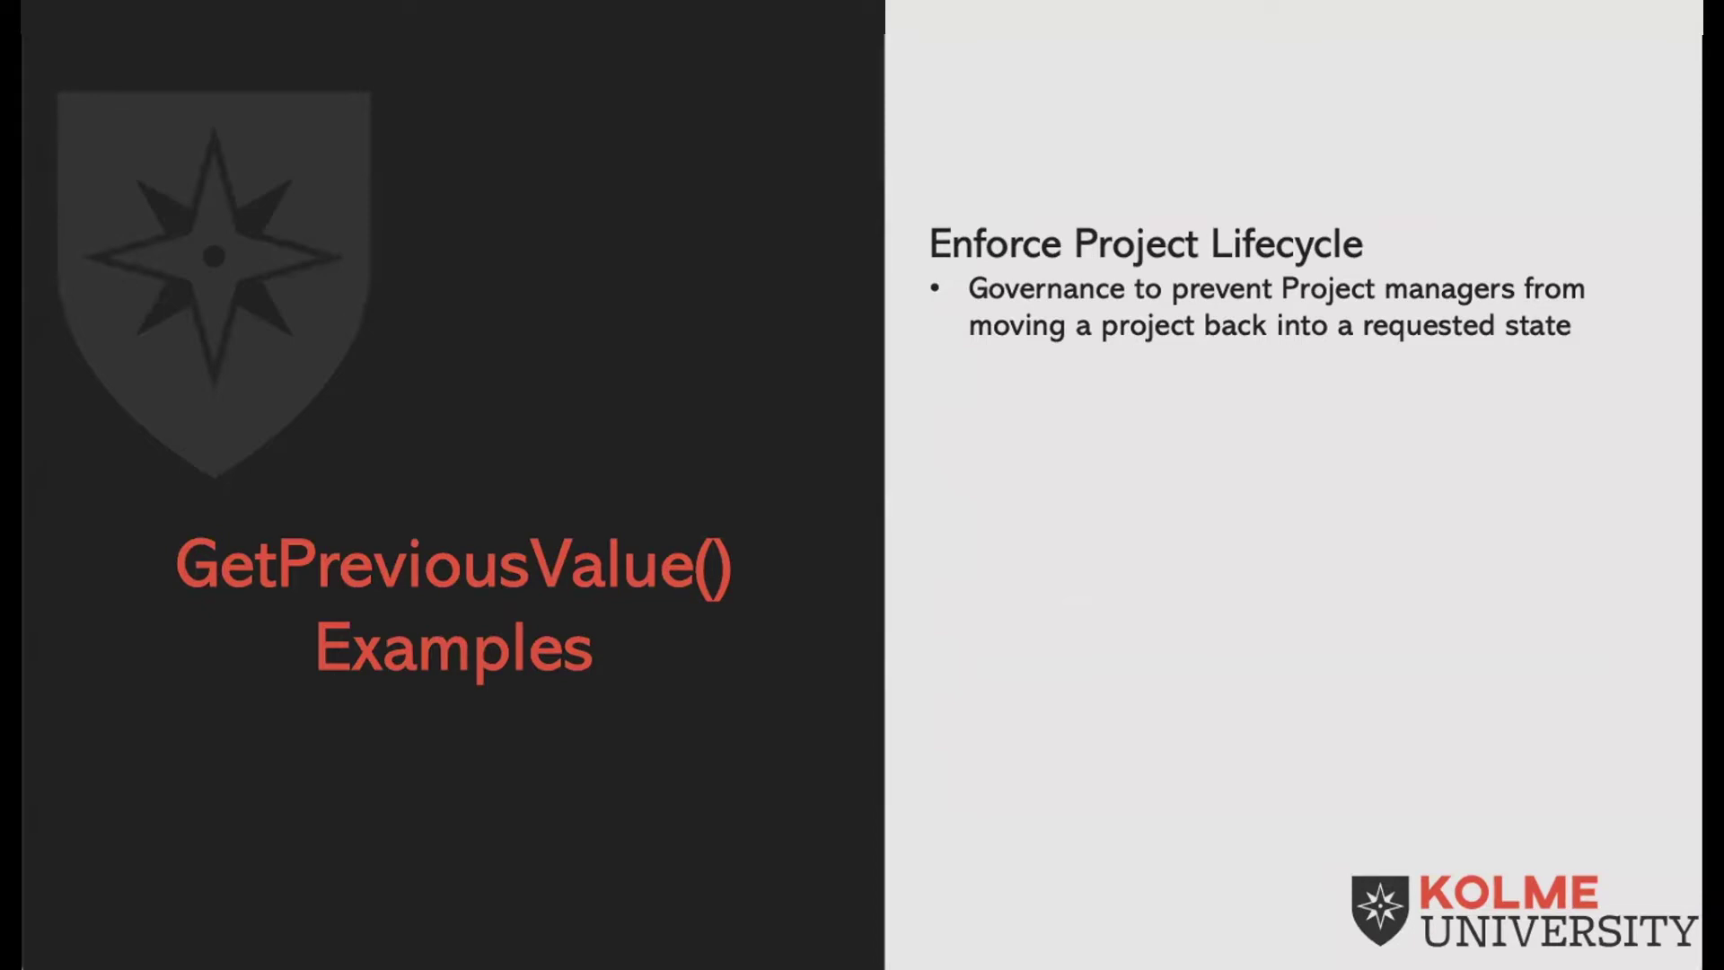
key("Right")
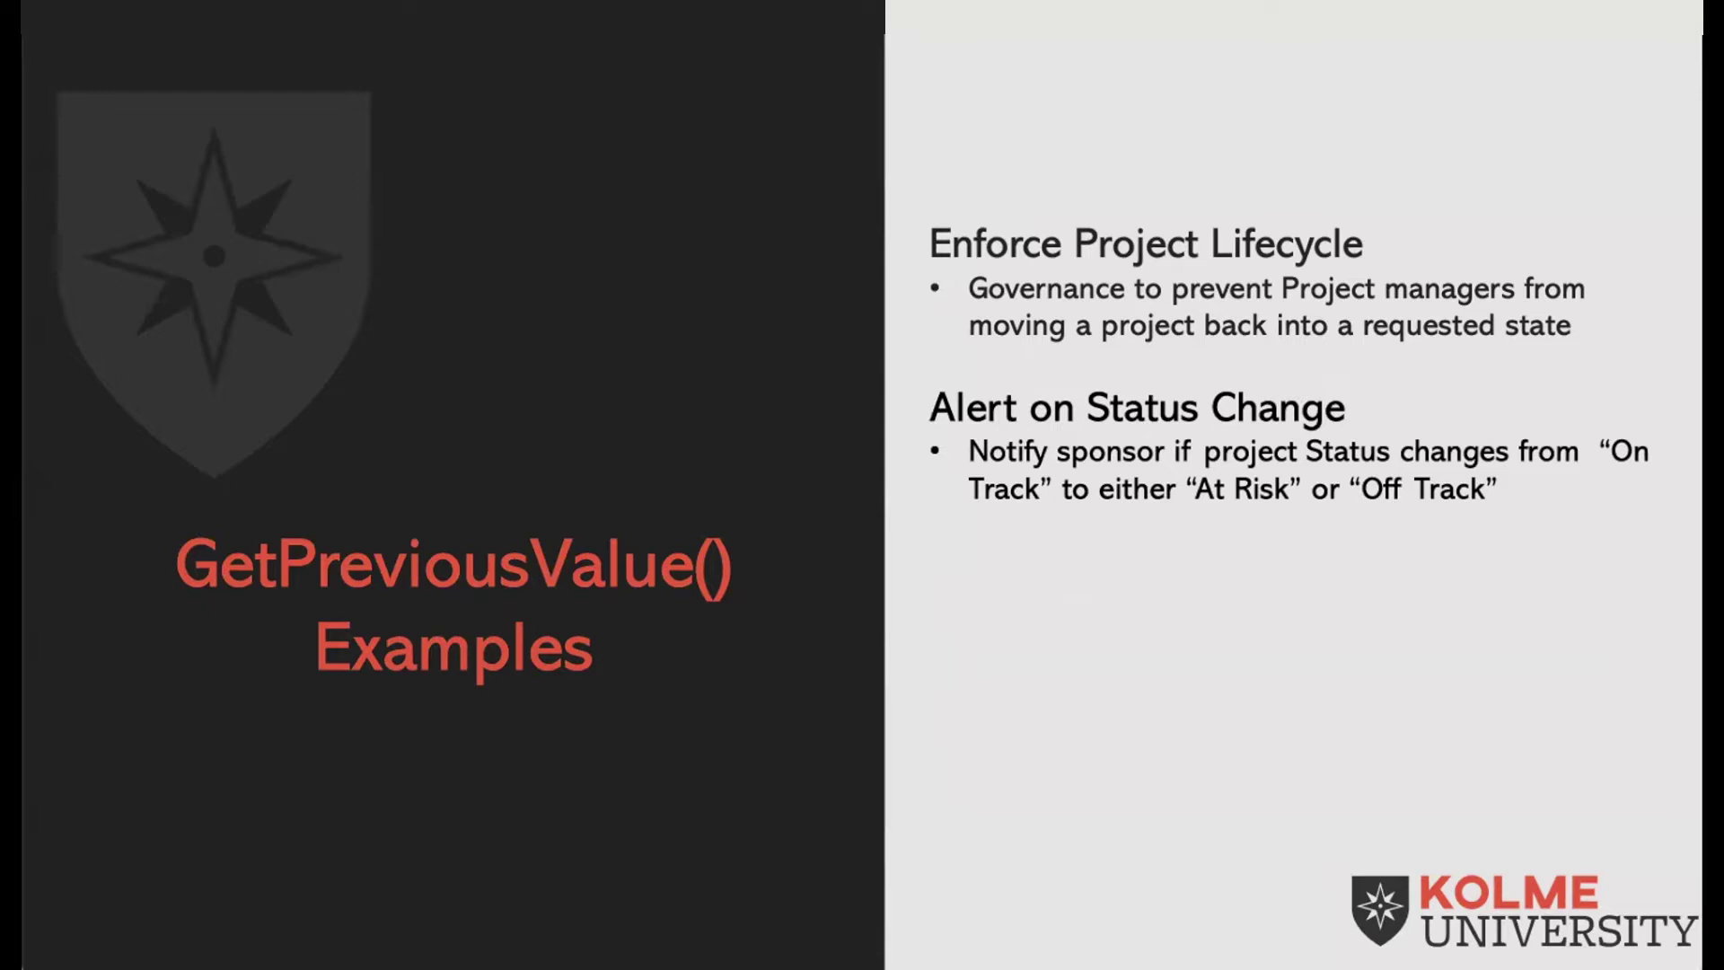
key("Right")
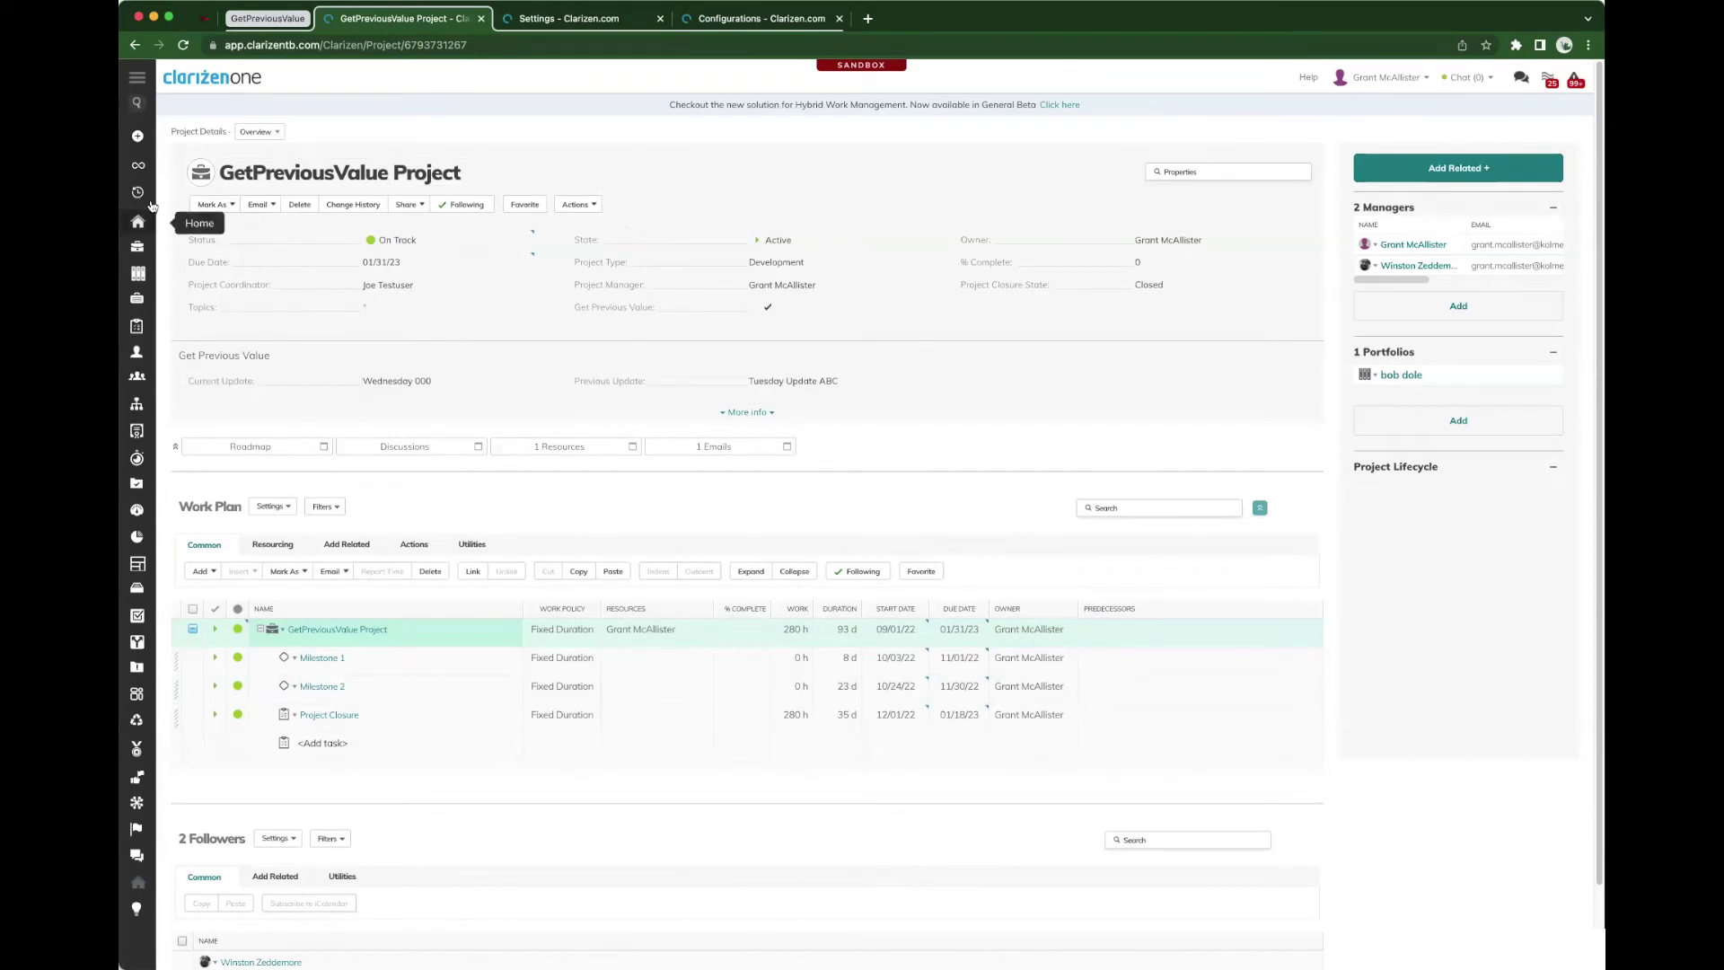
Try to move the project back to the Requested state and review the evaluation criteria of the validation rule.
left_click(213, 205)
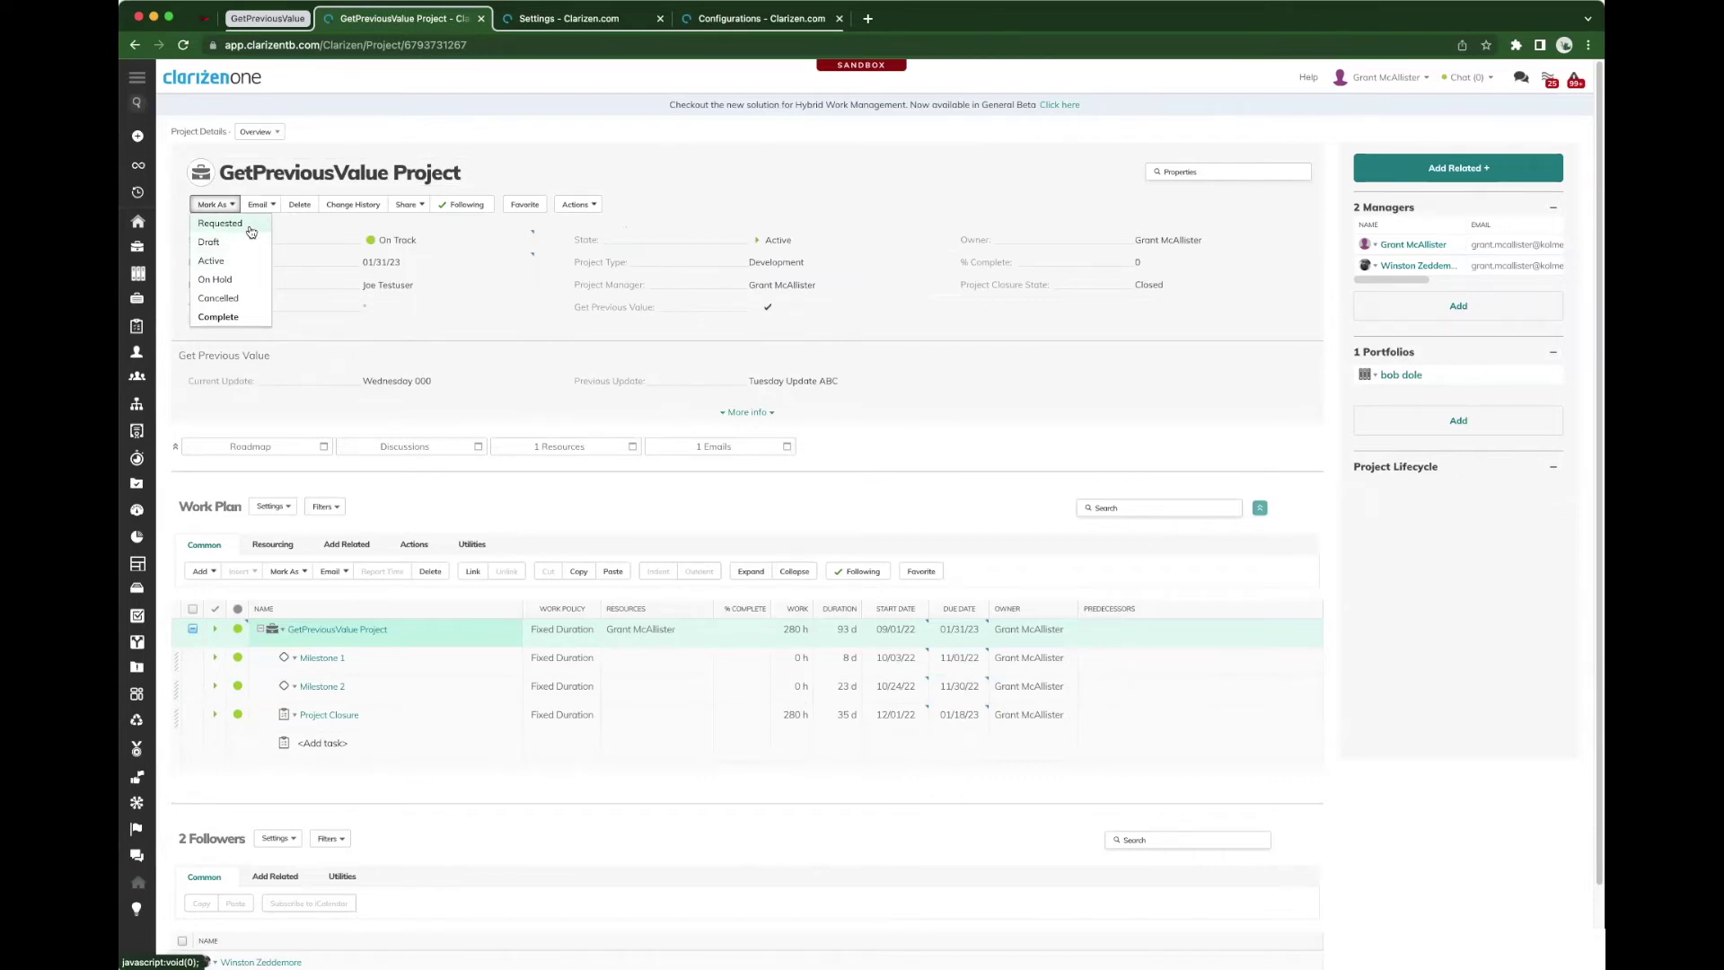
left_click(248, 226)
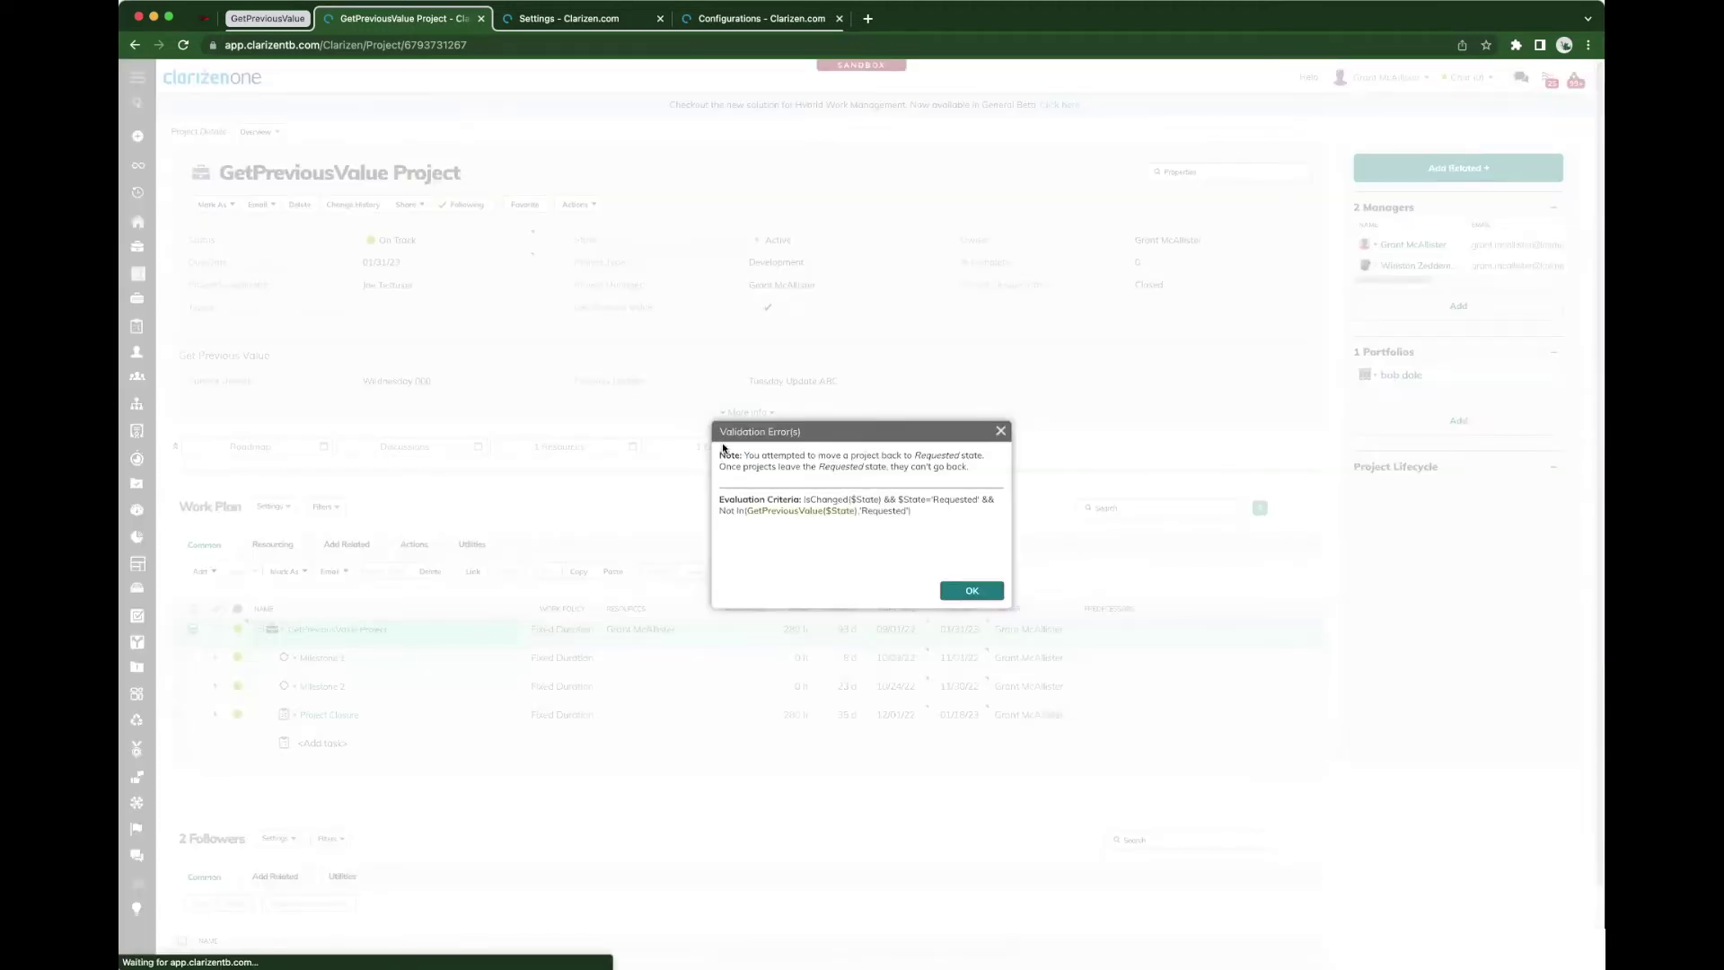
double_click(722, 454)
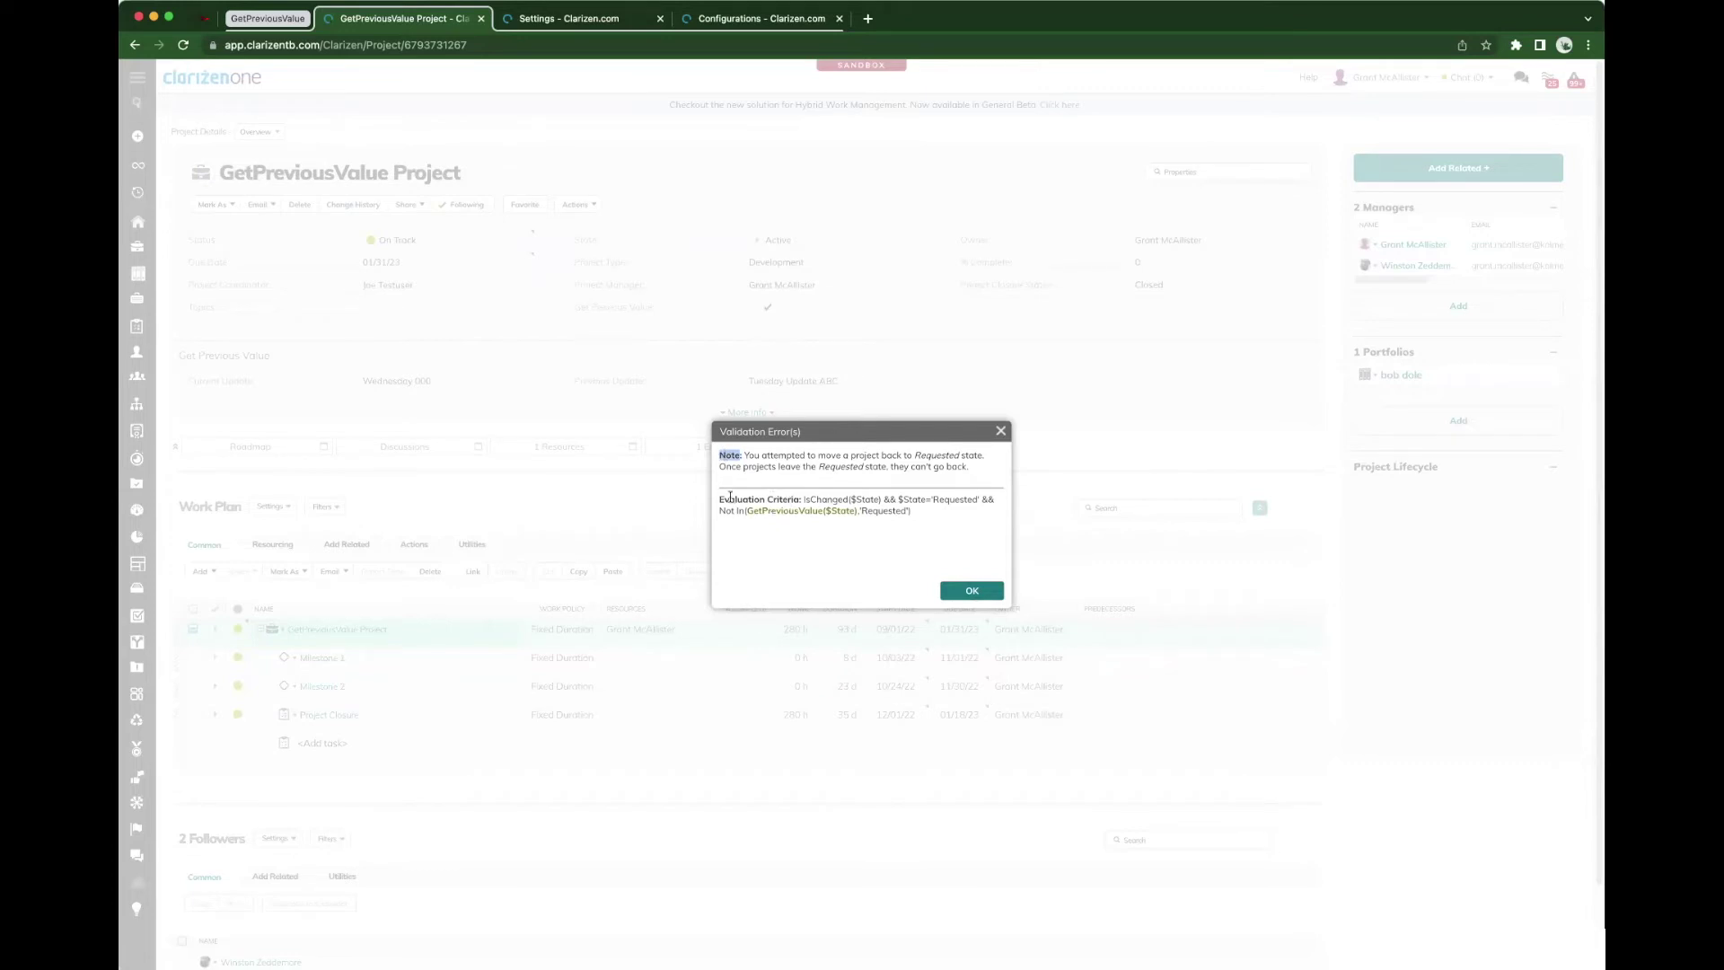
left_click_drag(718, 499, 801, 497)
double_click(936, 500)
double_click(884, 511)
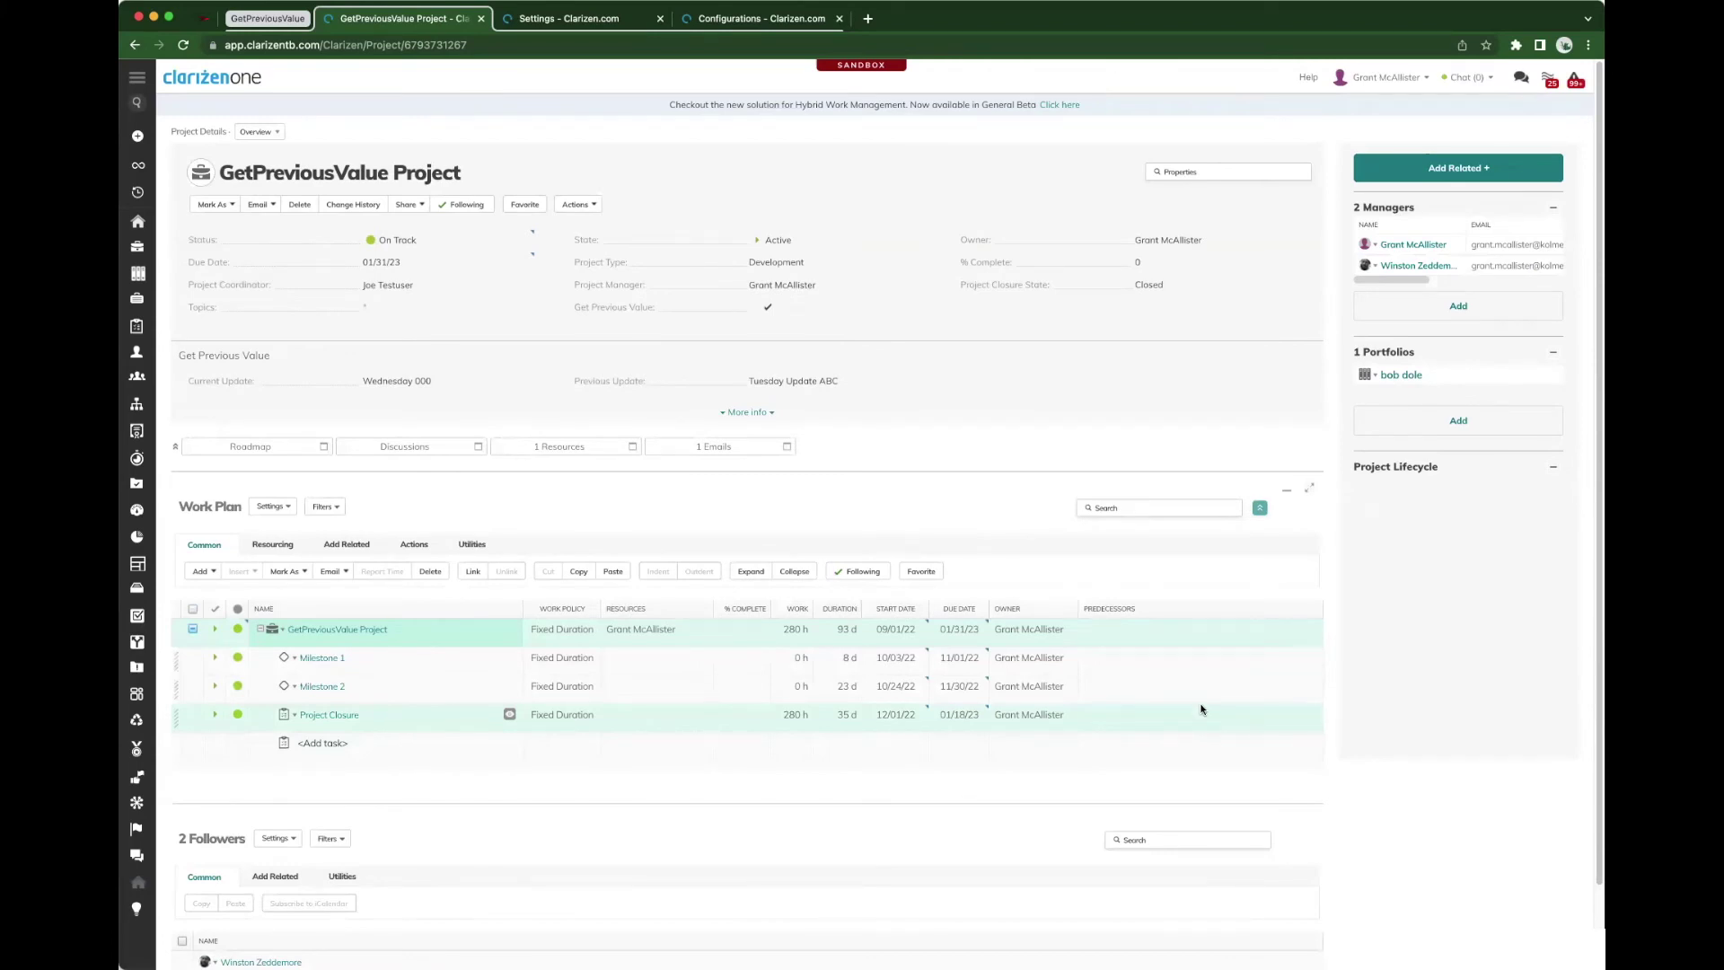
Set the project's status to Off Track, review the workflow rule criteria in the alert and dismiss it.
left_click(405, 241)
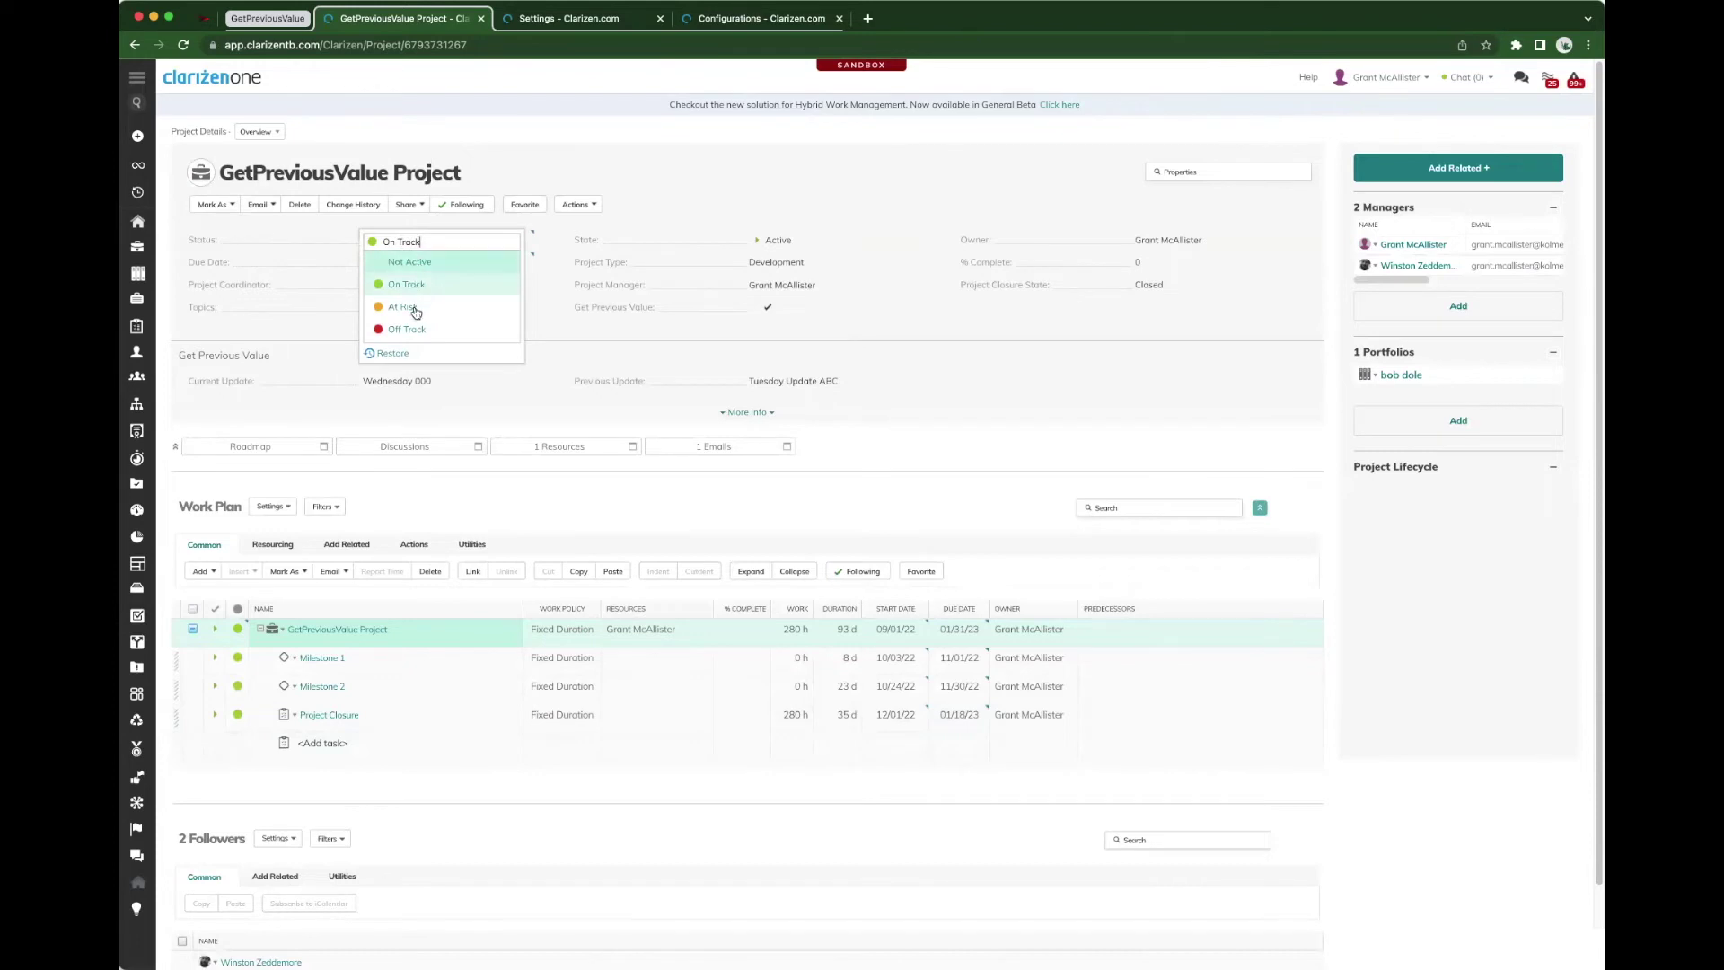
left_click(406, 330)
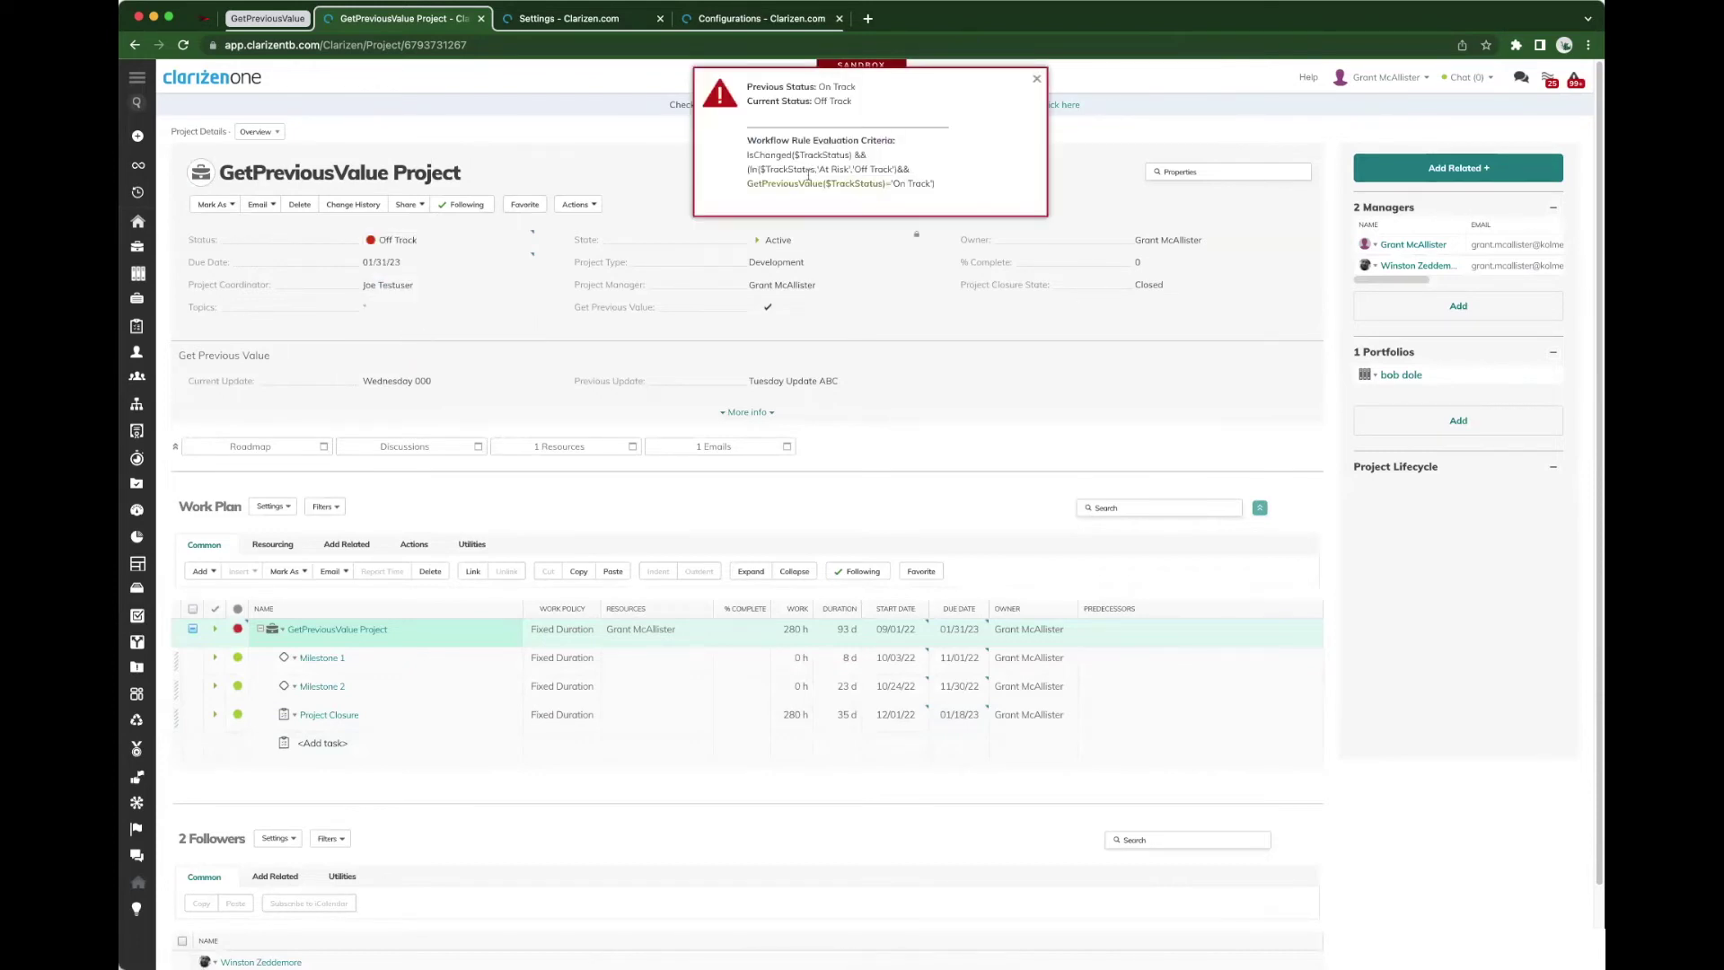
double_click(756, 86)
left_click_drag(747, 140, 886, 139)
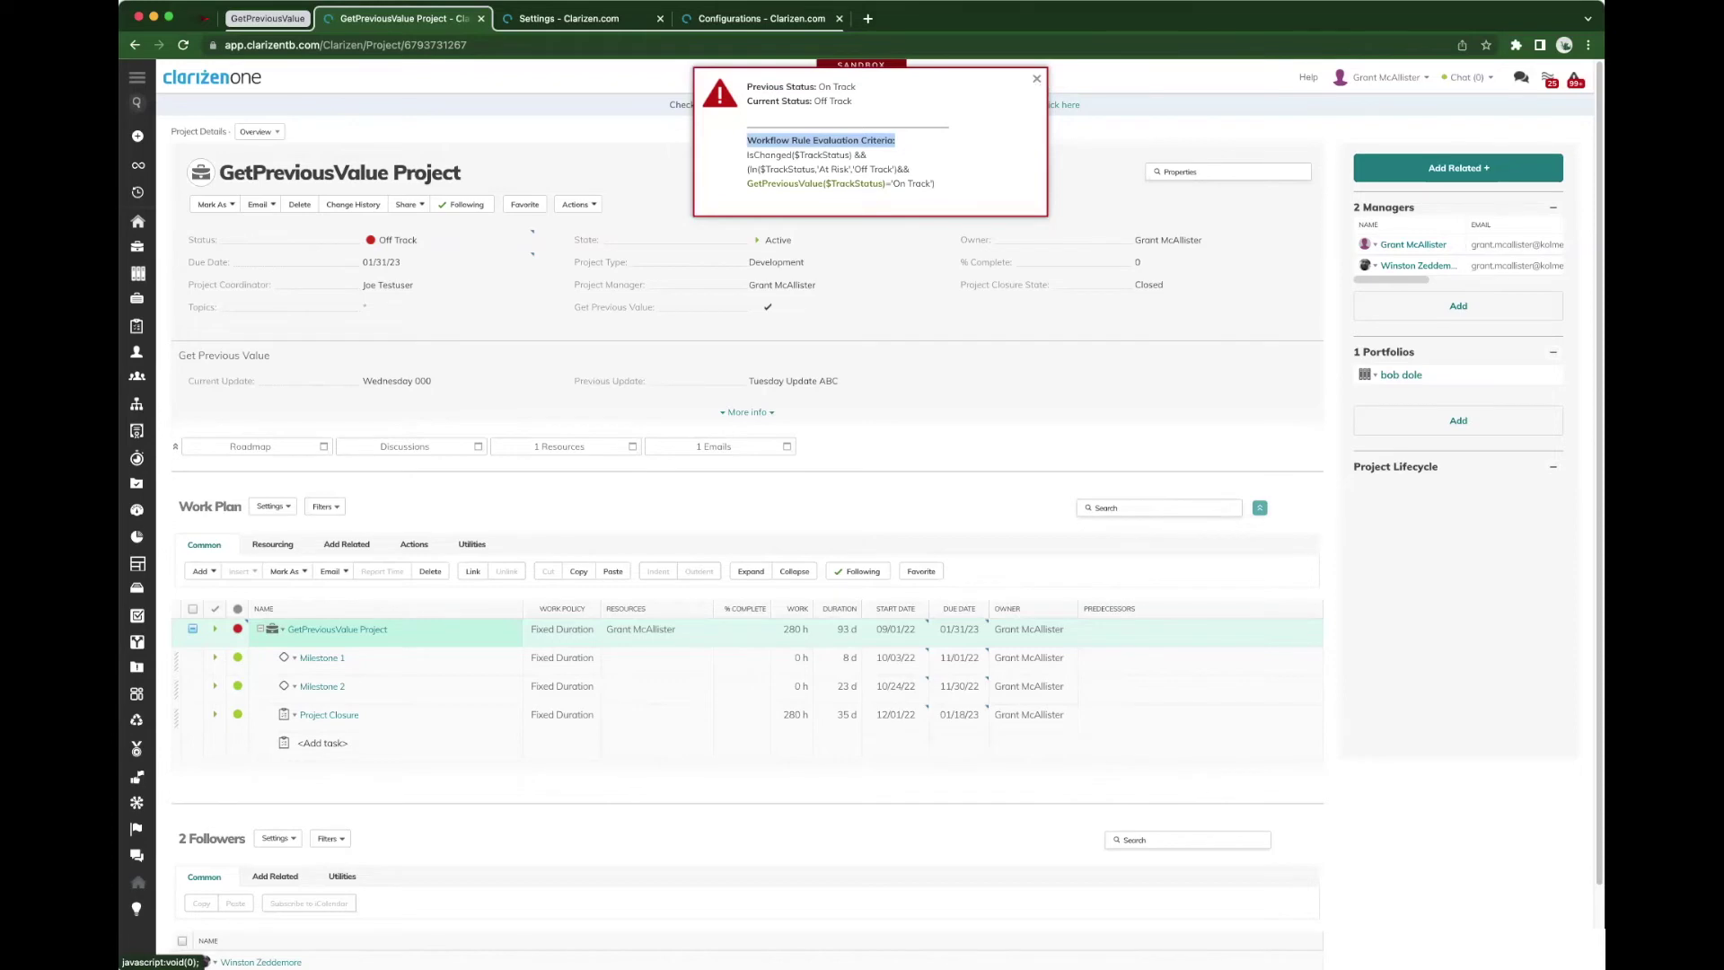
left_click(1038, 82)
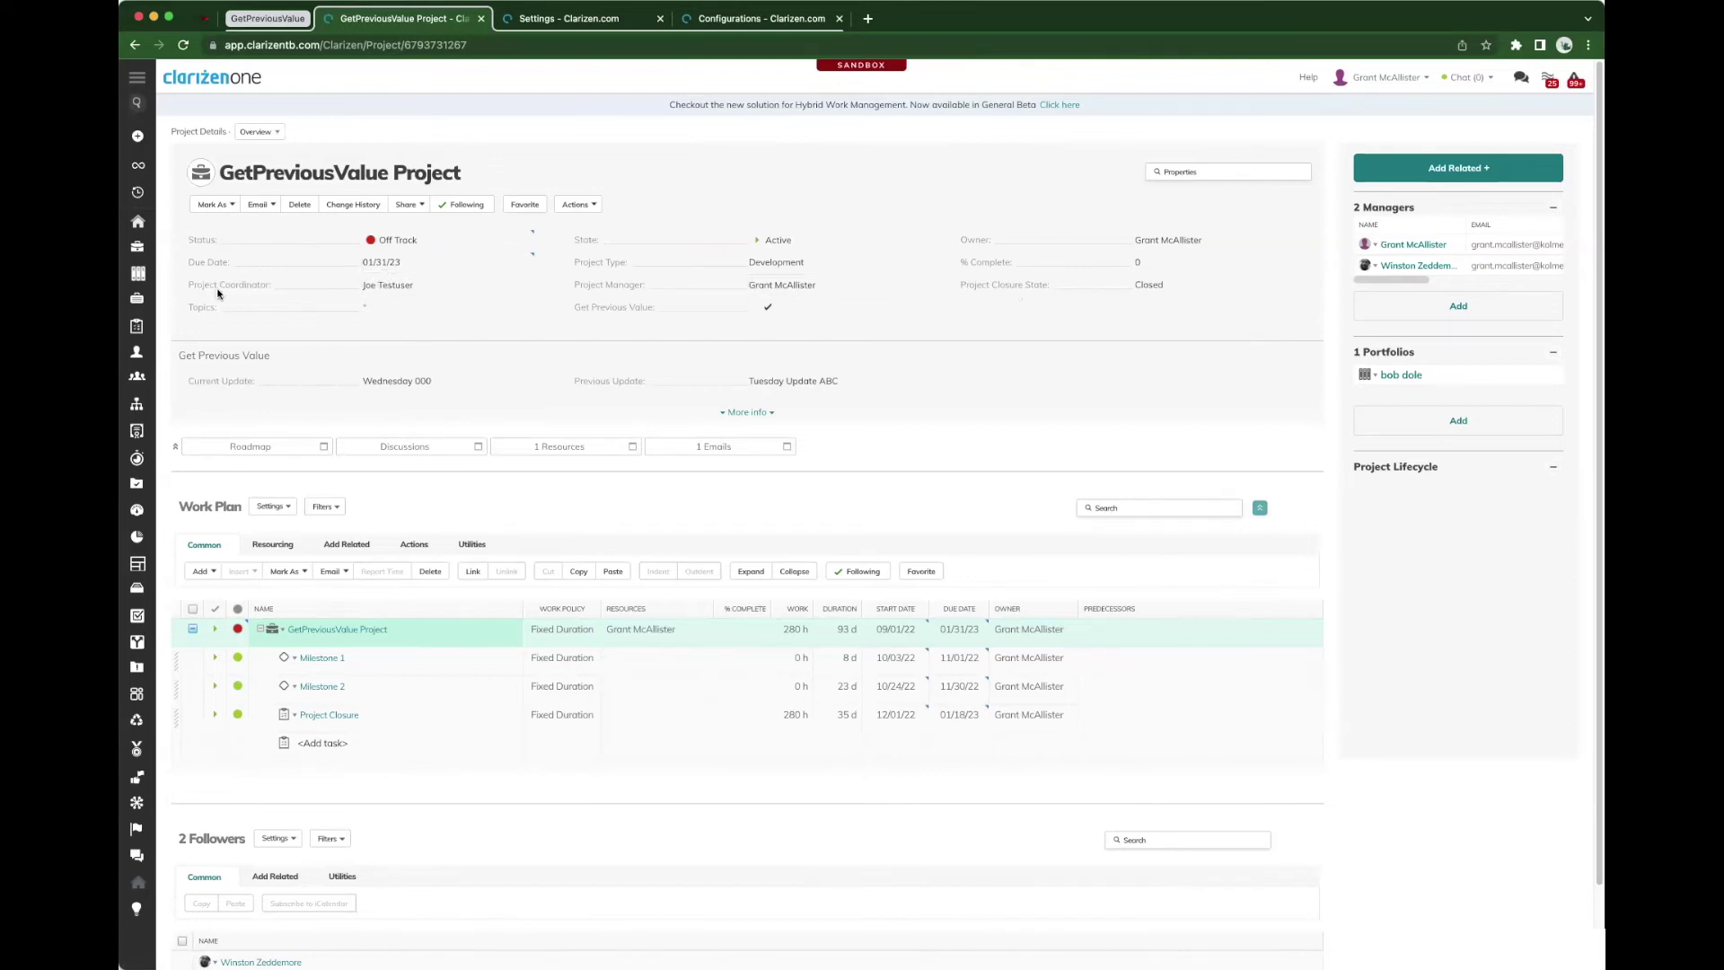
Replace the project coordinator with another user and review the resulting notification.
left_click(420, 289)
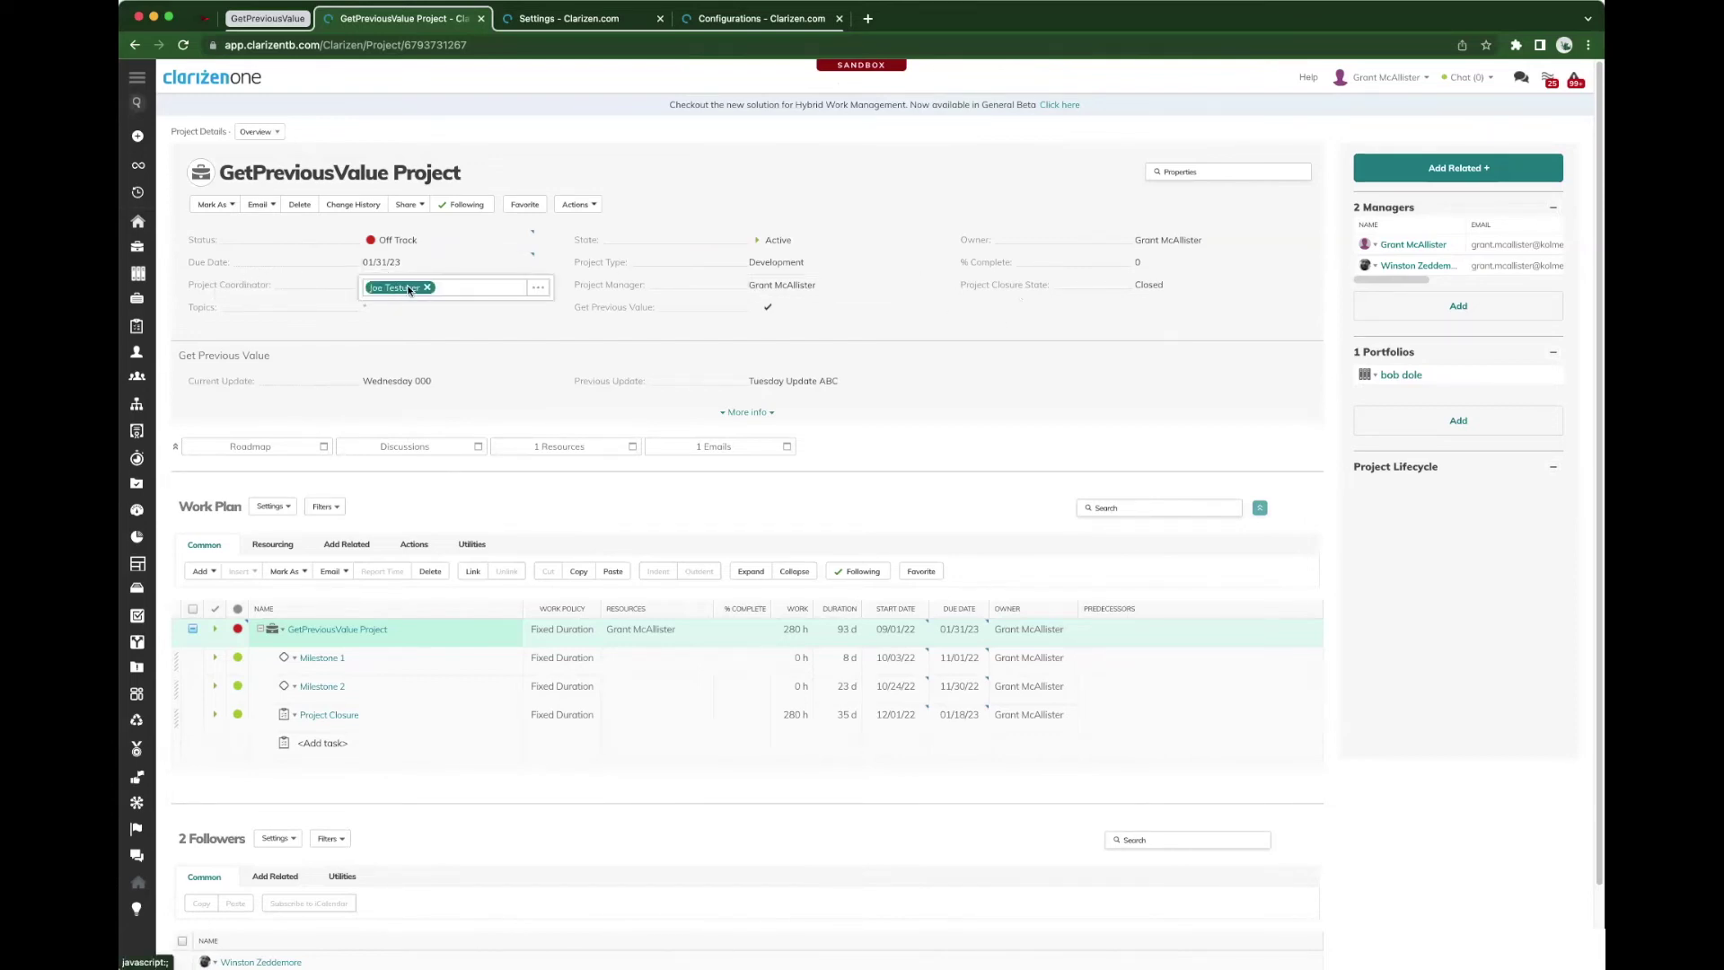
left_click(427, 288)
type("timmy")
key("Return")
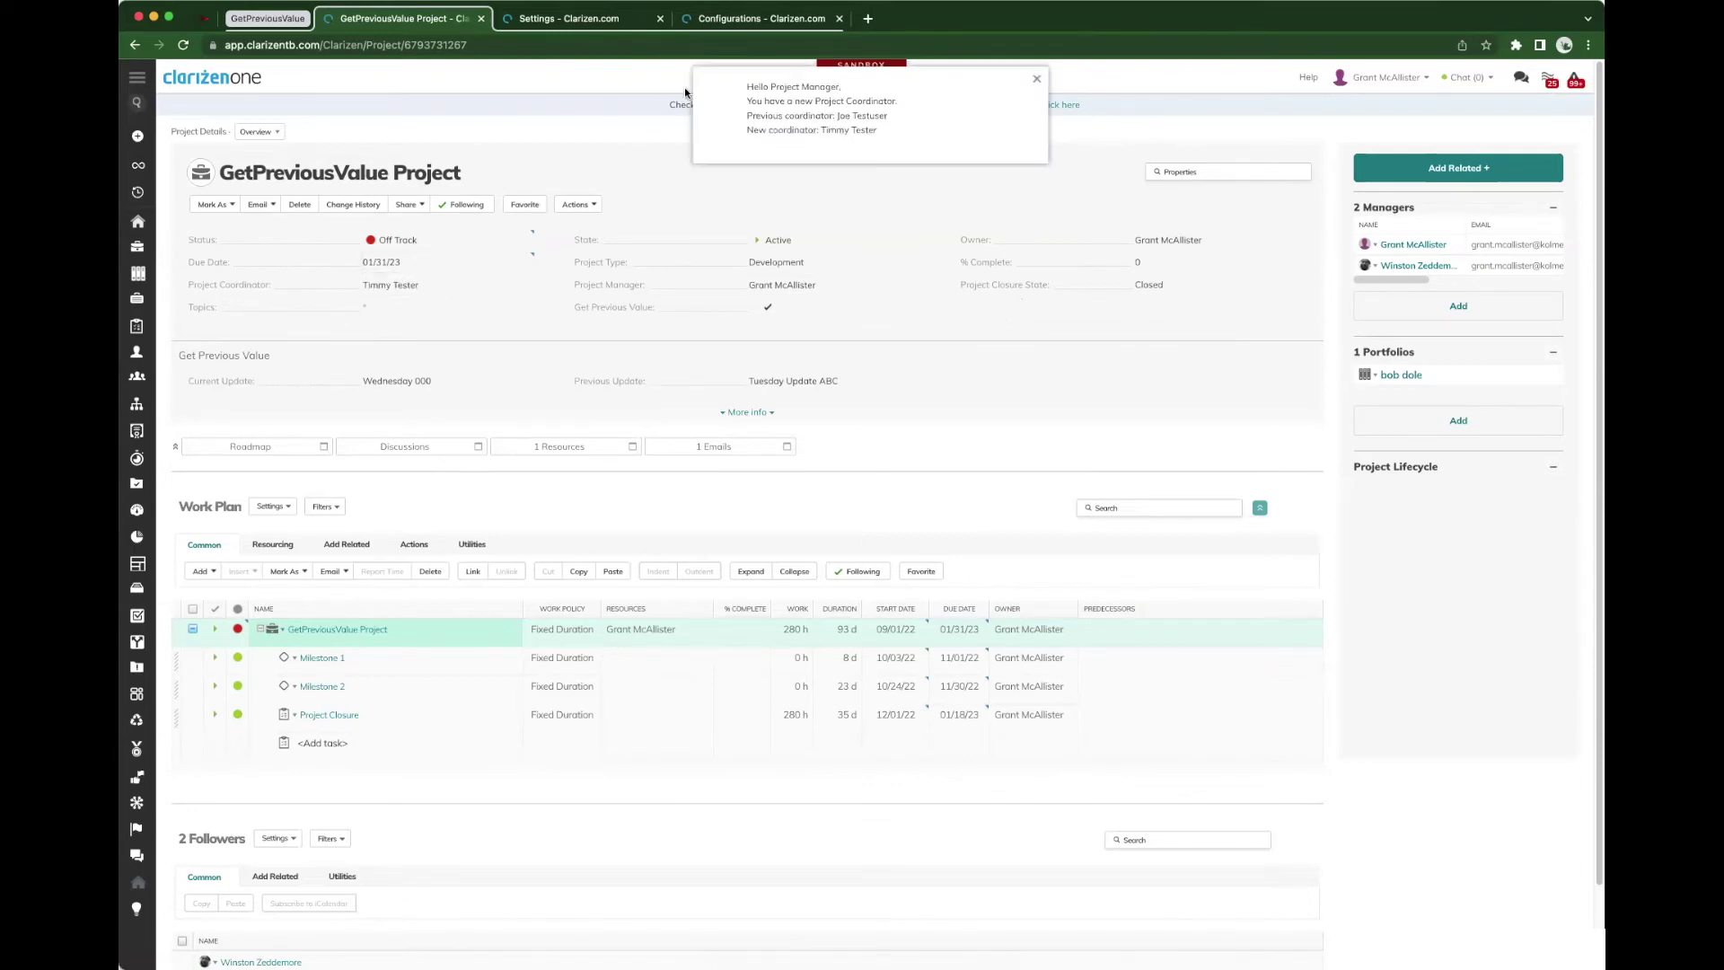
double_click(756, 87)
Switch to the workflow rule "03 Notify PM when PC changes" and examine its evaluation criteria for the project coordinator field.
left_click(585, 18)
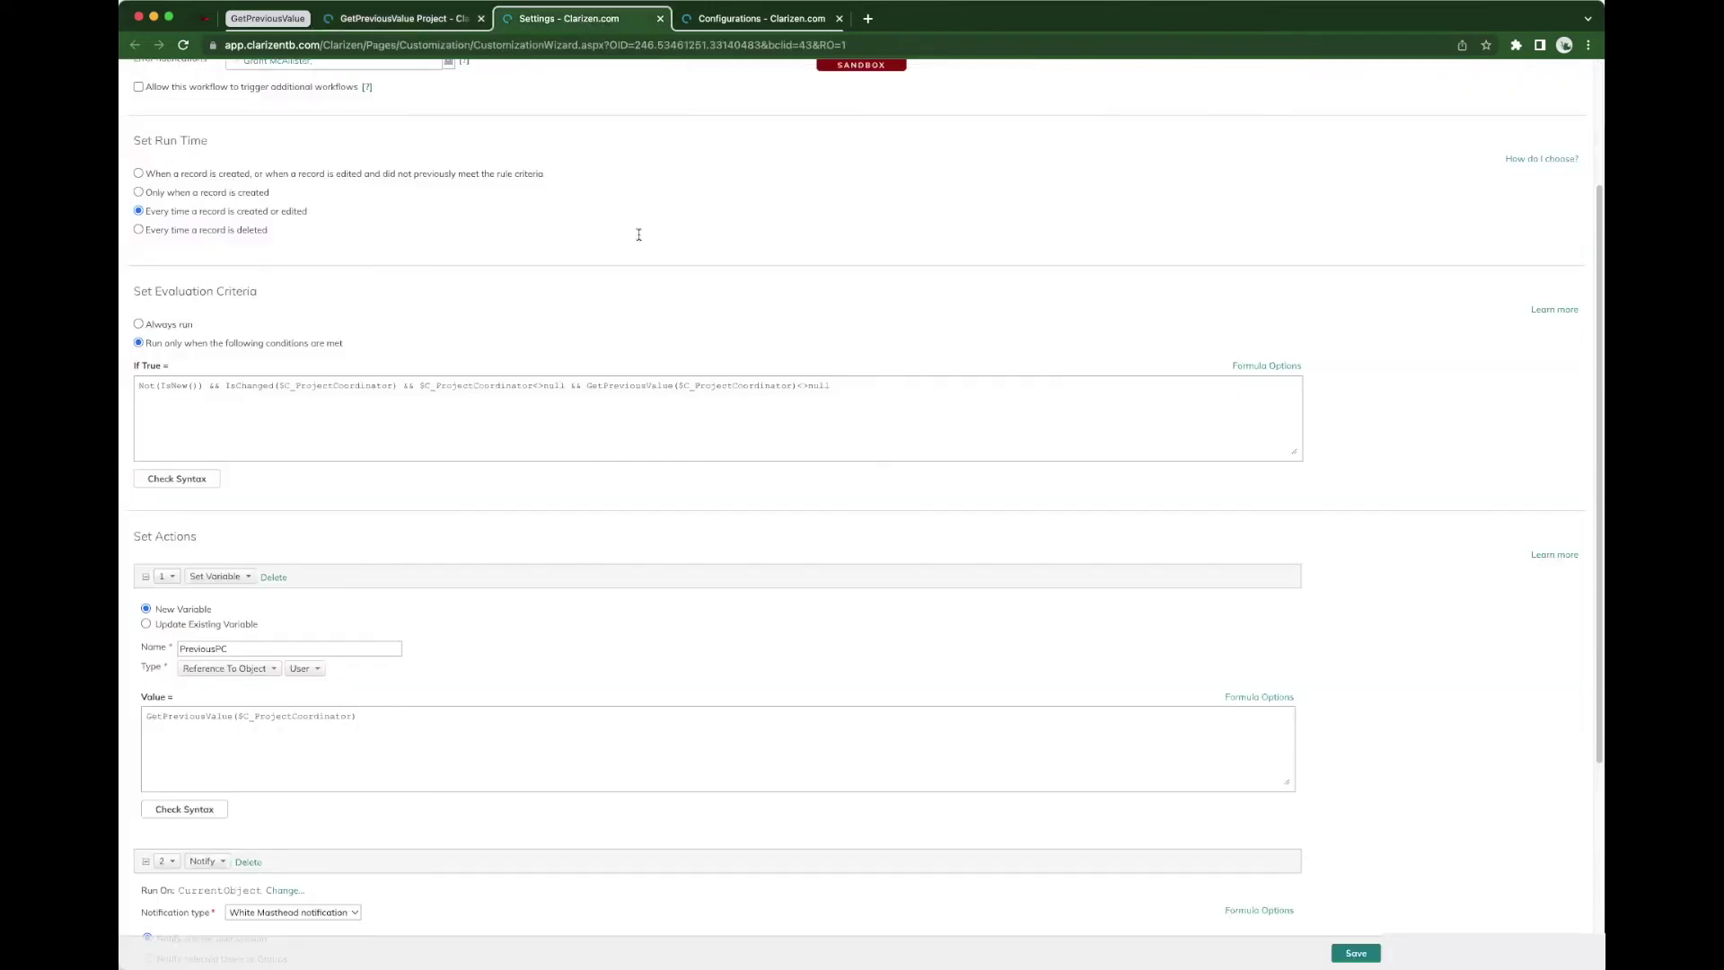
scroll(659, 506, "up", 3)
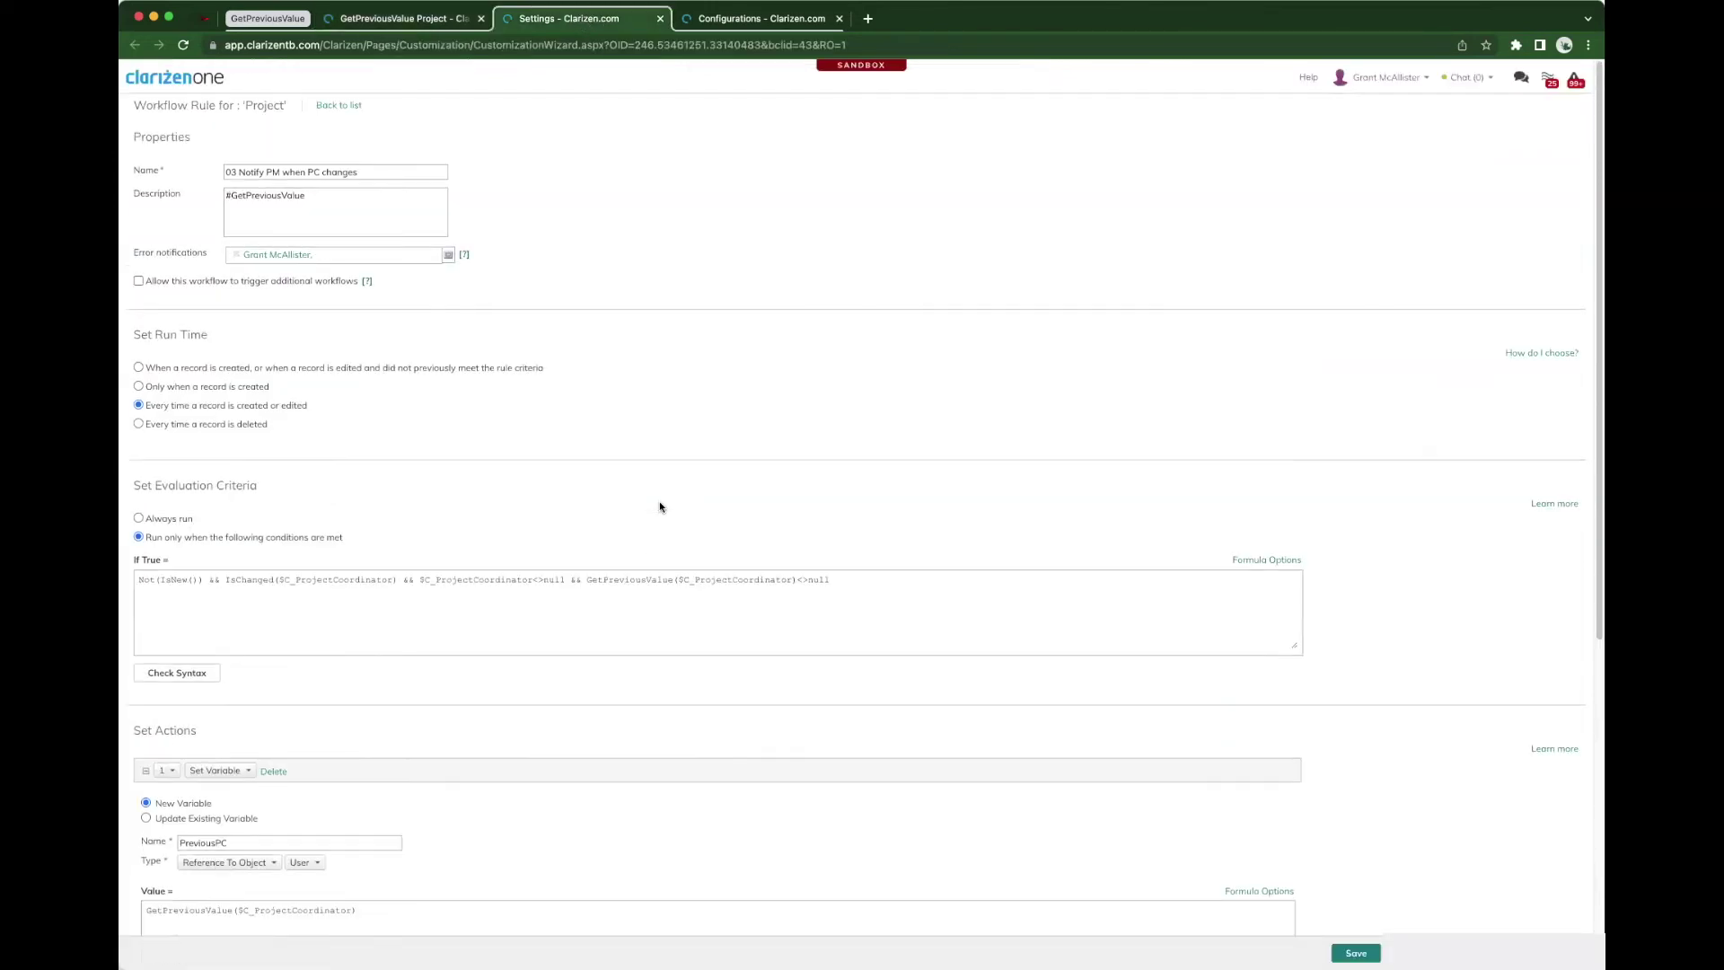
scroll(659, 503, "down", 5)
double_click(343, 305)
scroll(427, 422, "down", 2)
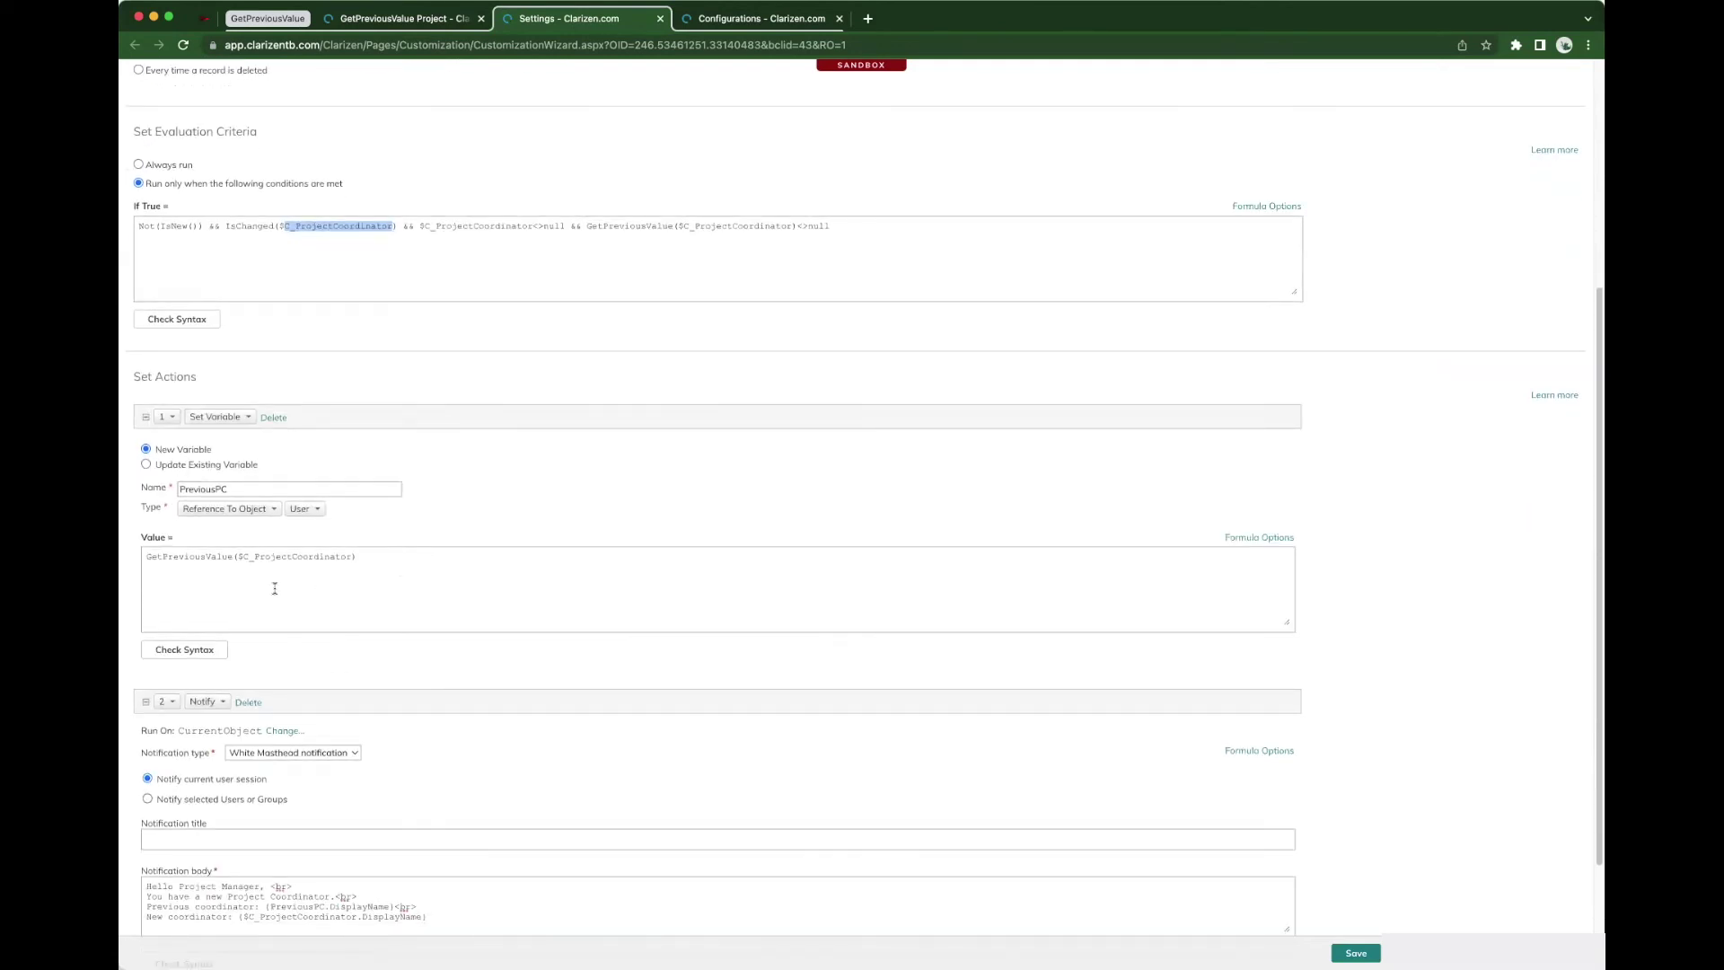
Examine how the rule's PreviousPC variable gets its value from GetPreviousValue and is used in the notification body.
triple_click(195, 558)
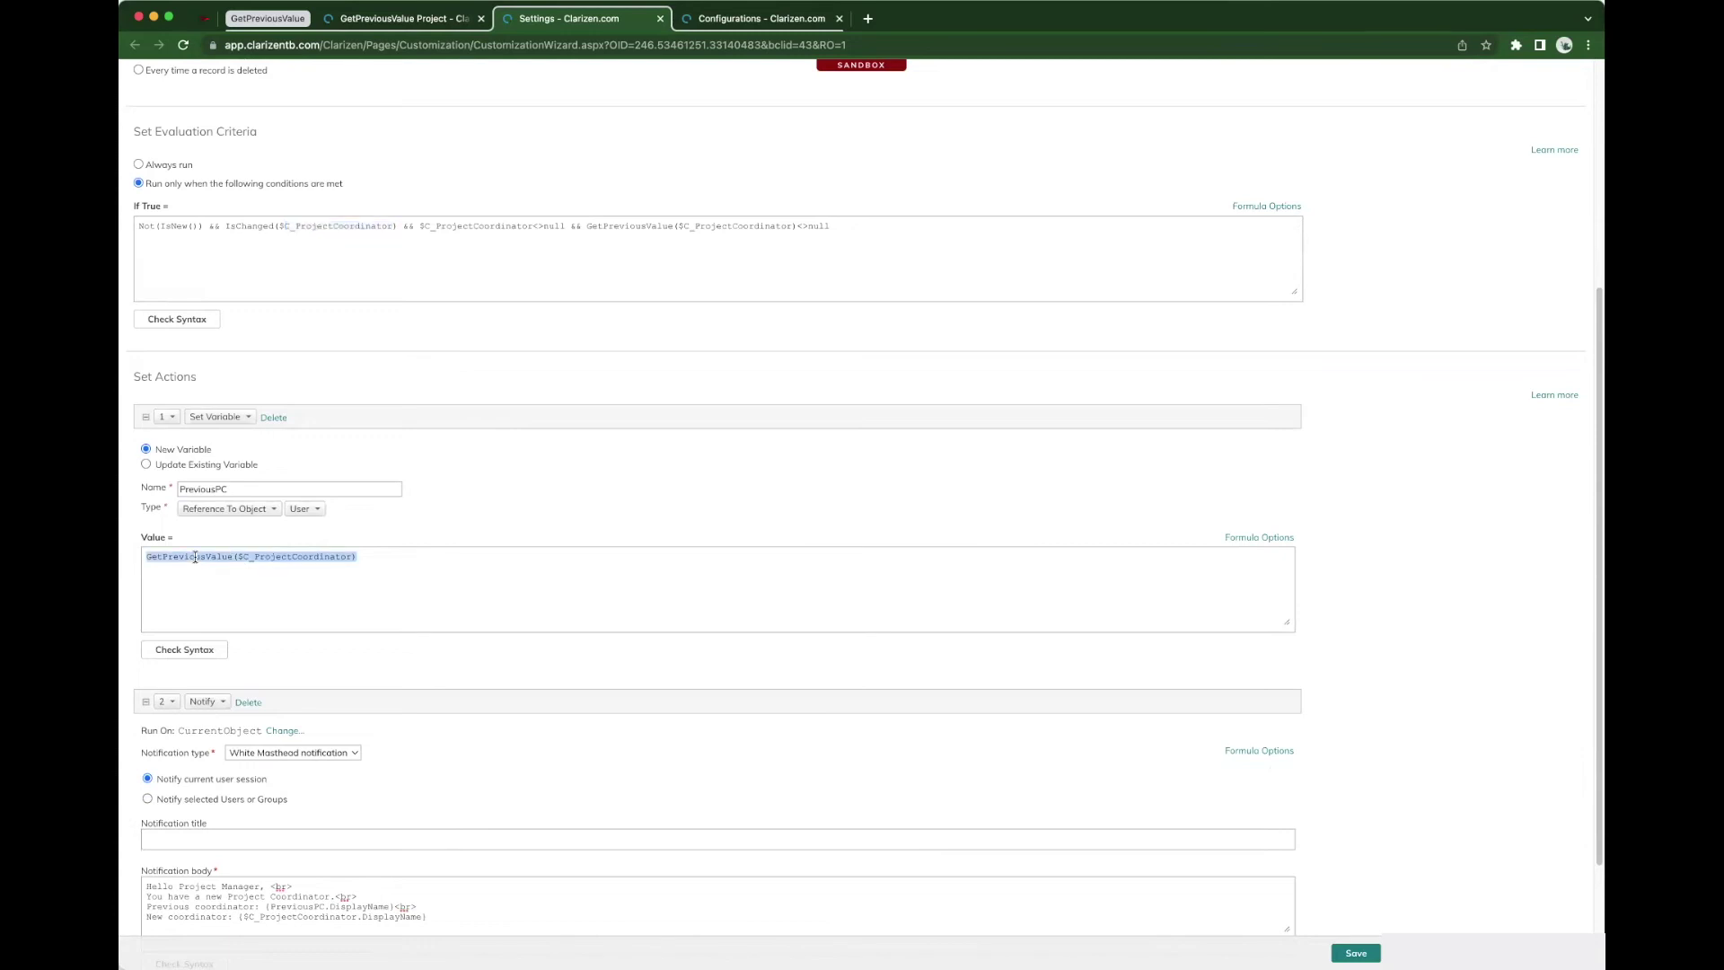
double_click(316, 557)
double_click(196, 490)
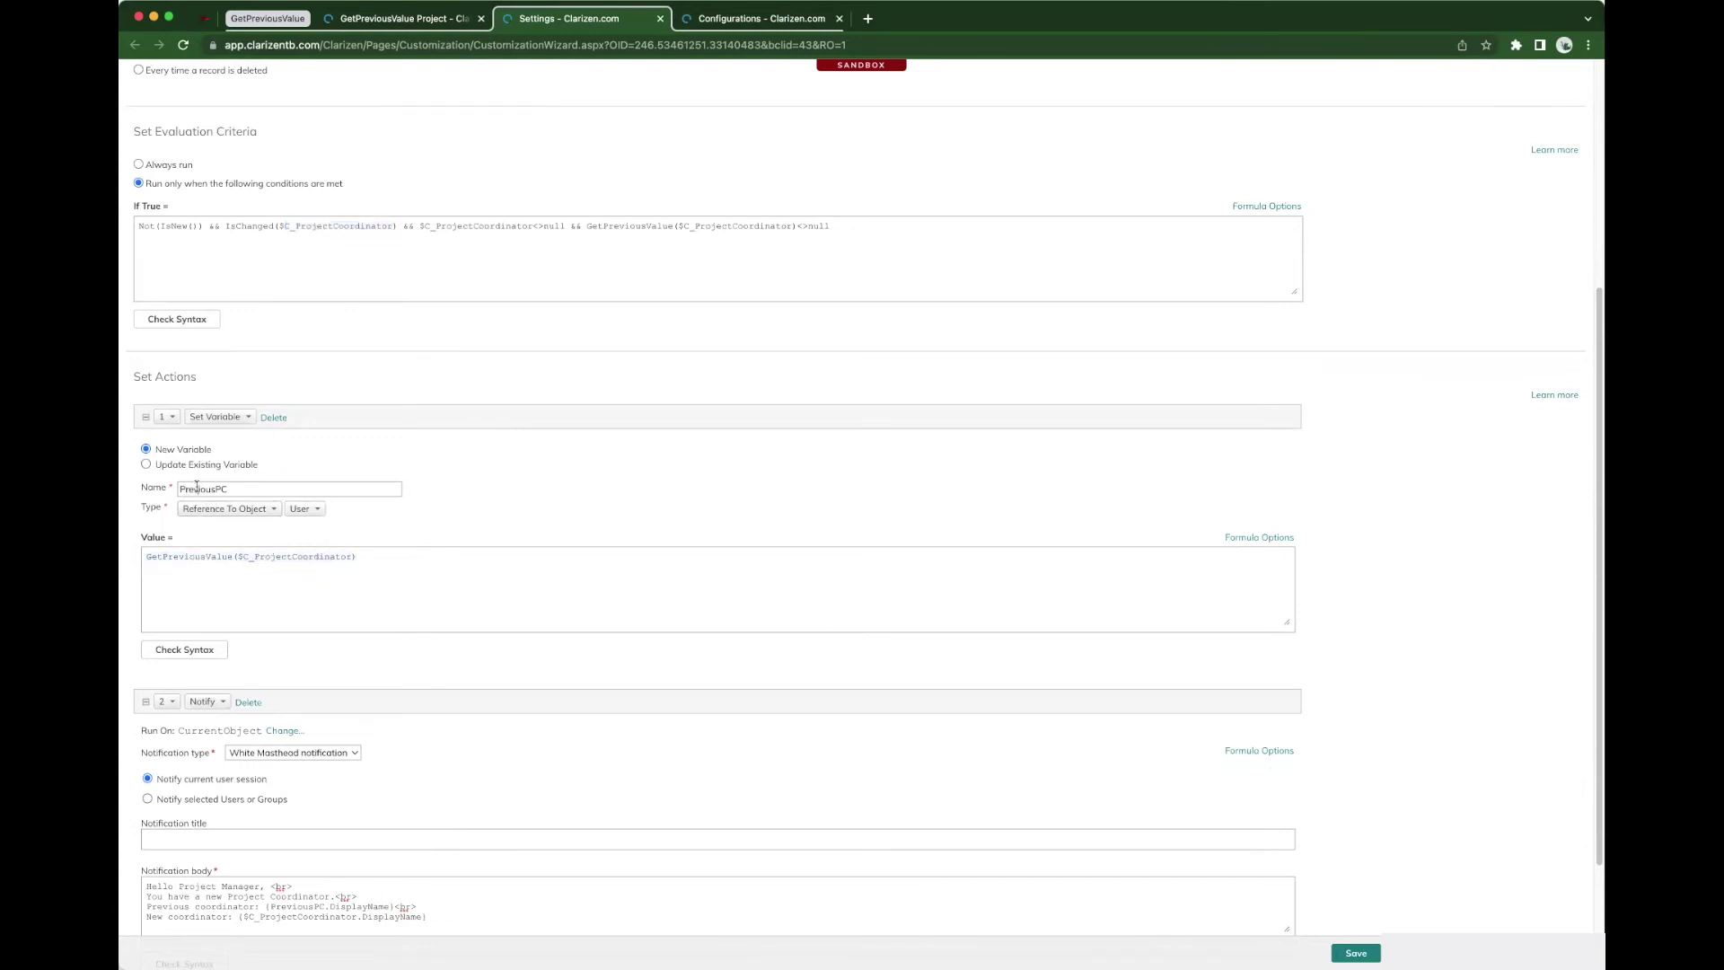
scroll(311, 714, "down", 2)
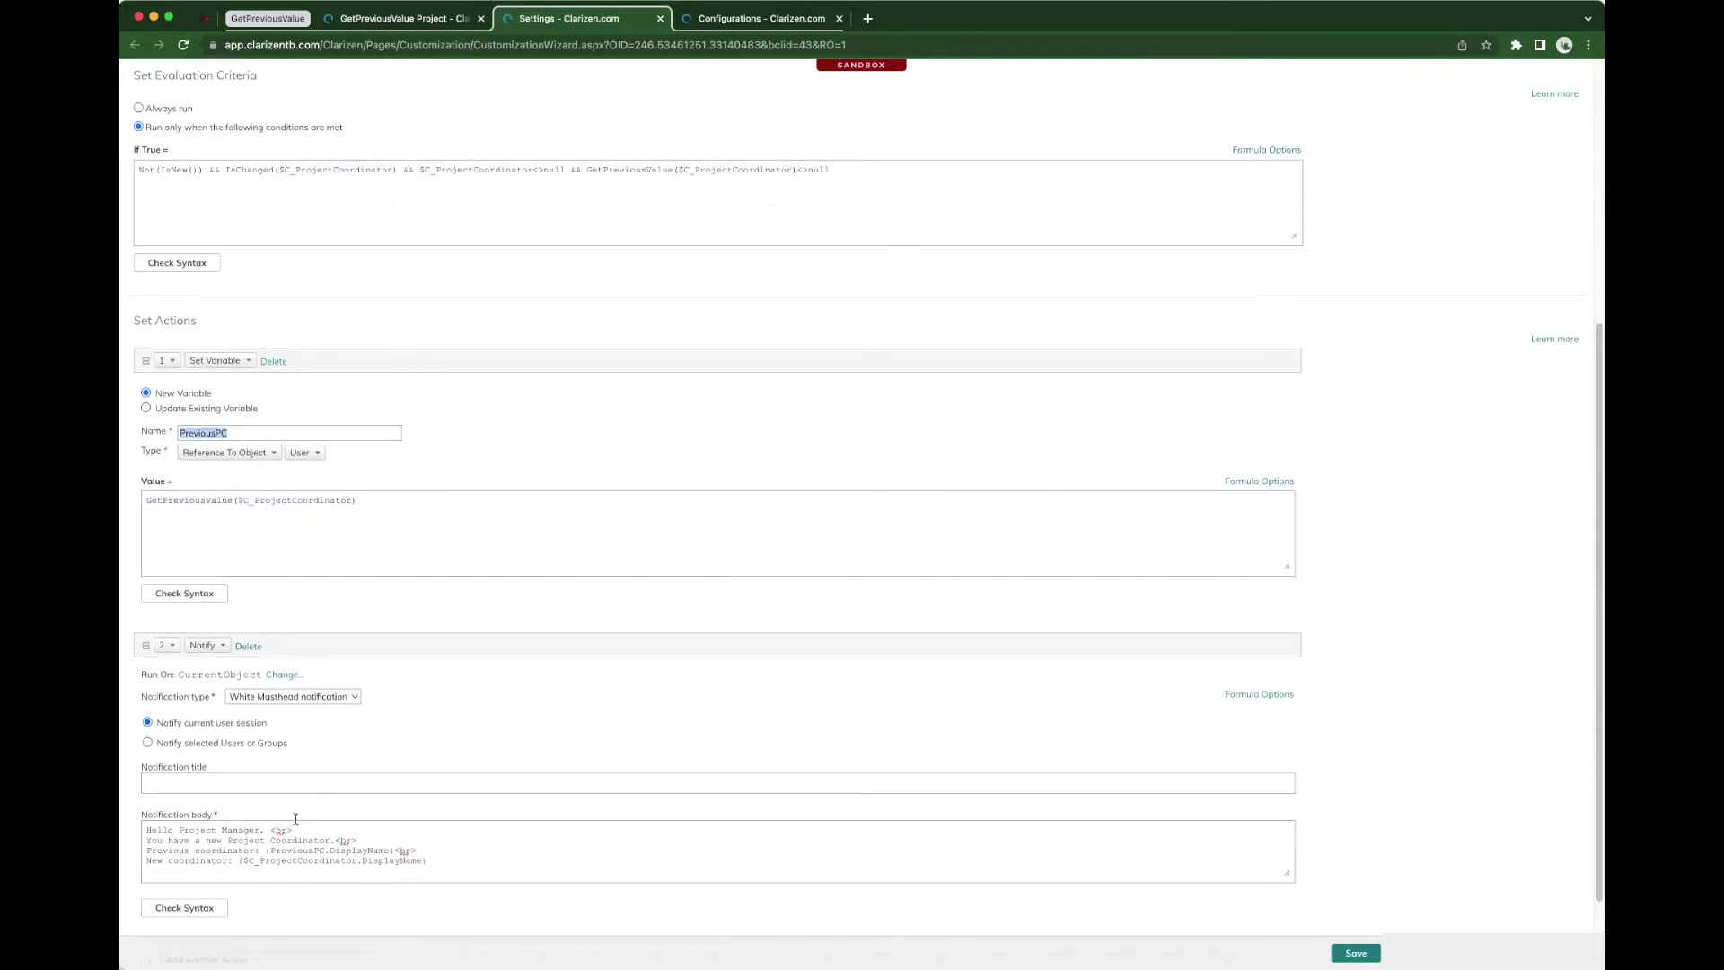
double_click(288, 850)
double_click(203, 432)
scroll(481, 623, "down", 1)
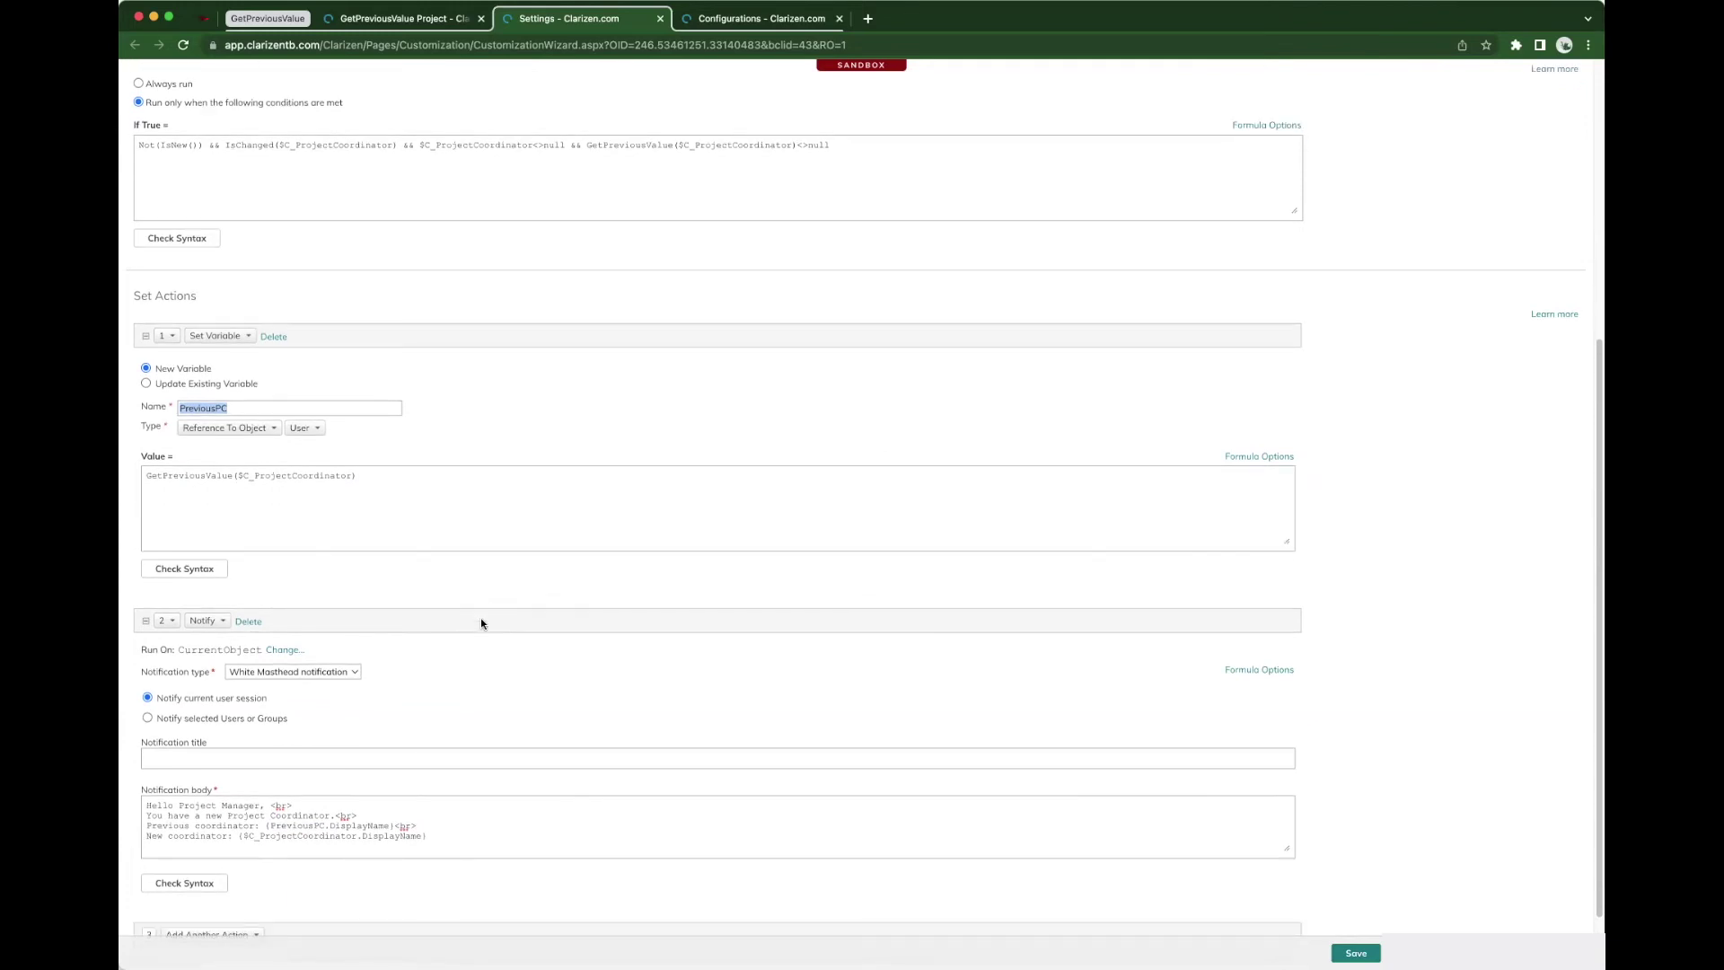
scroll(481, 623, "down", 3)
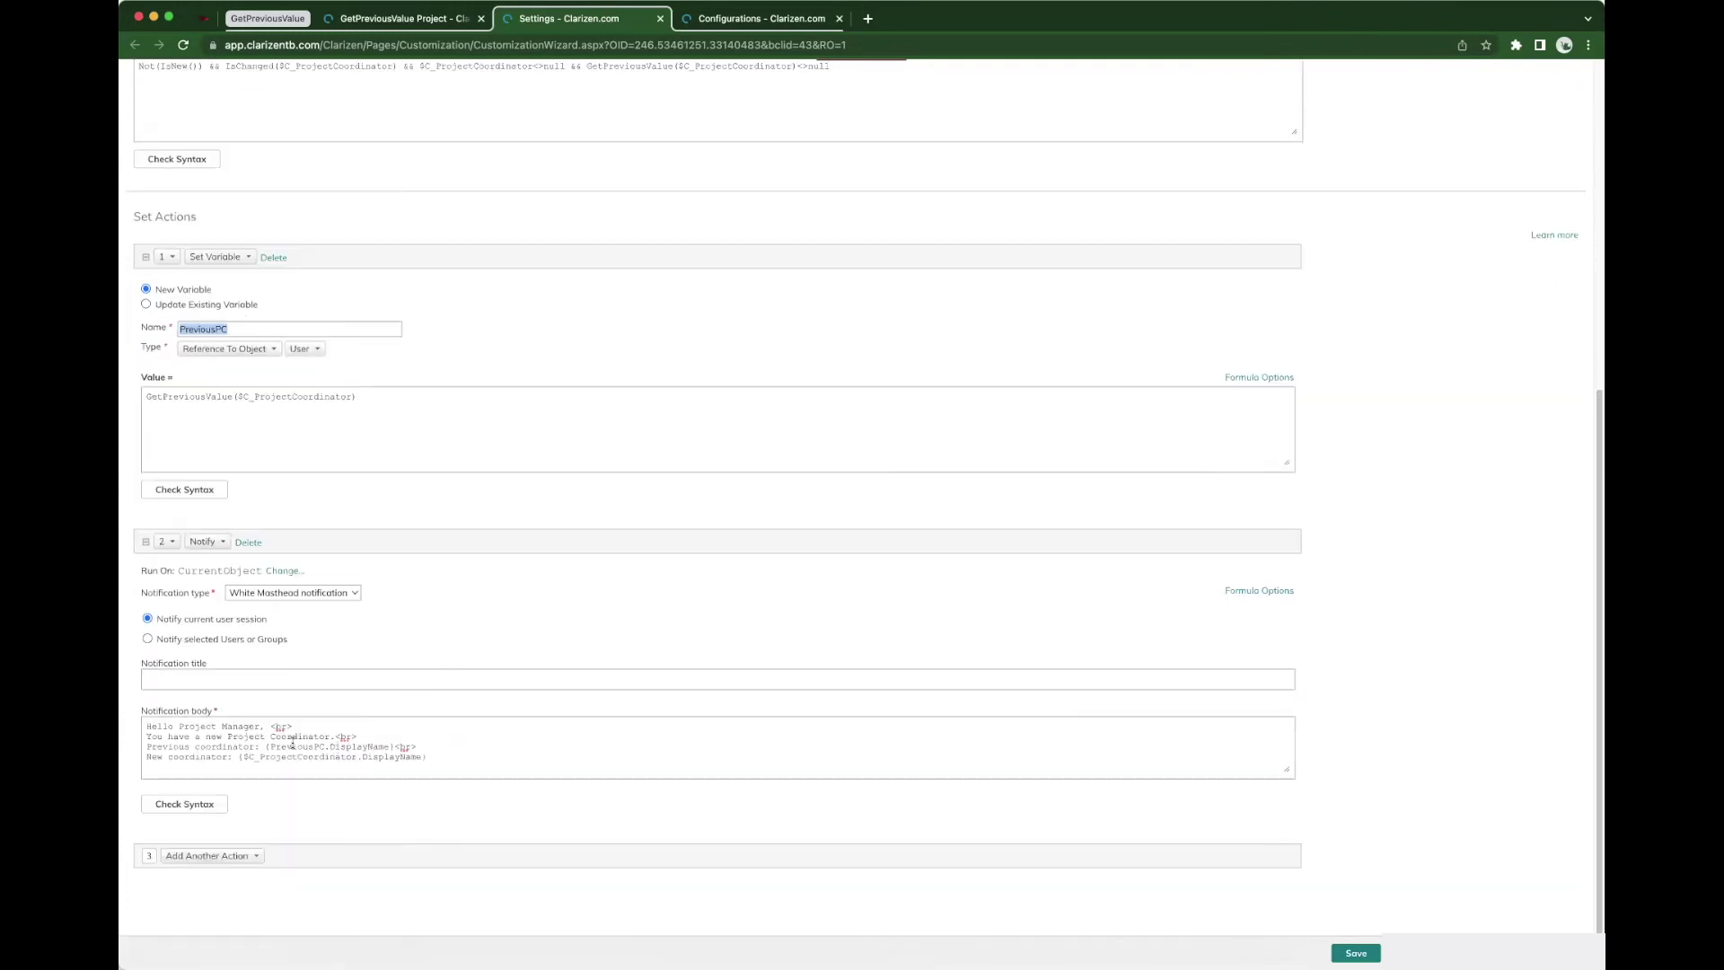
double_click(293, 746)
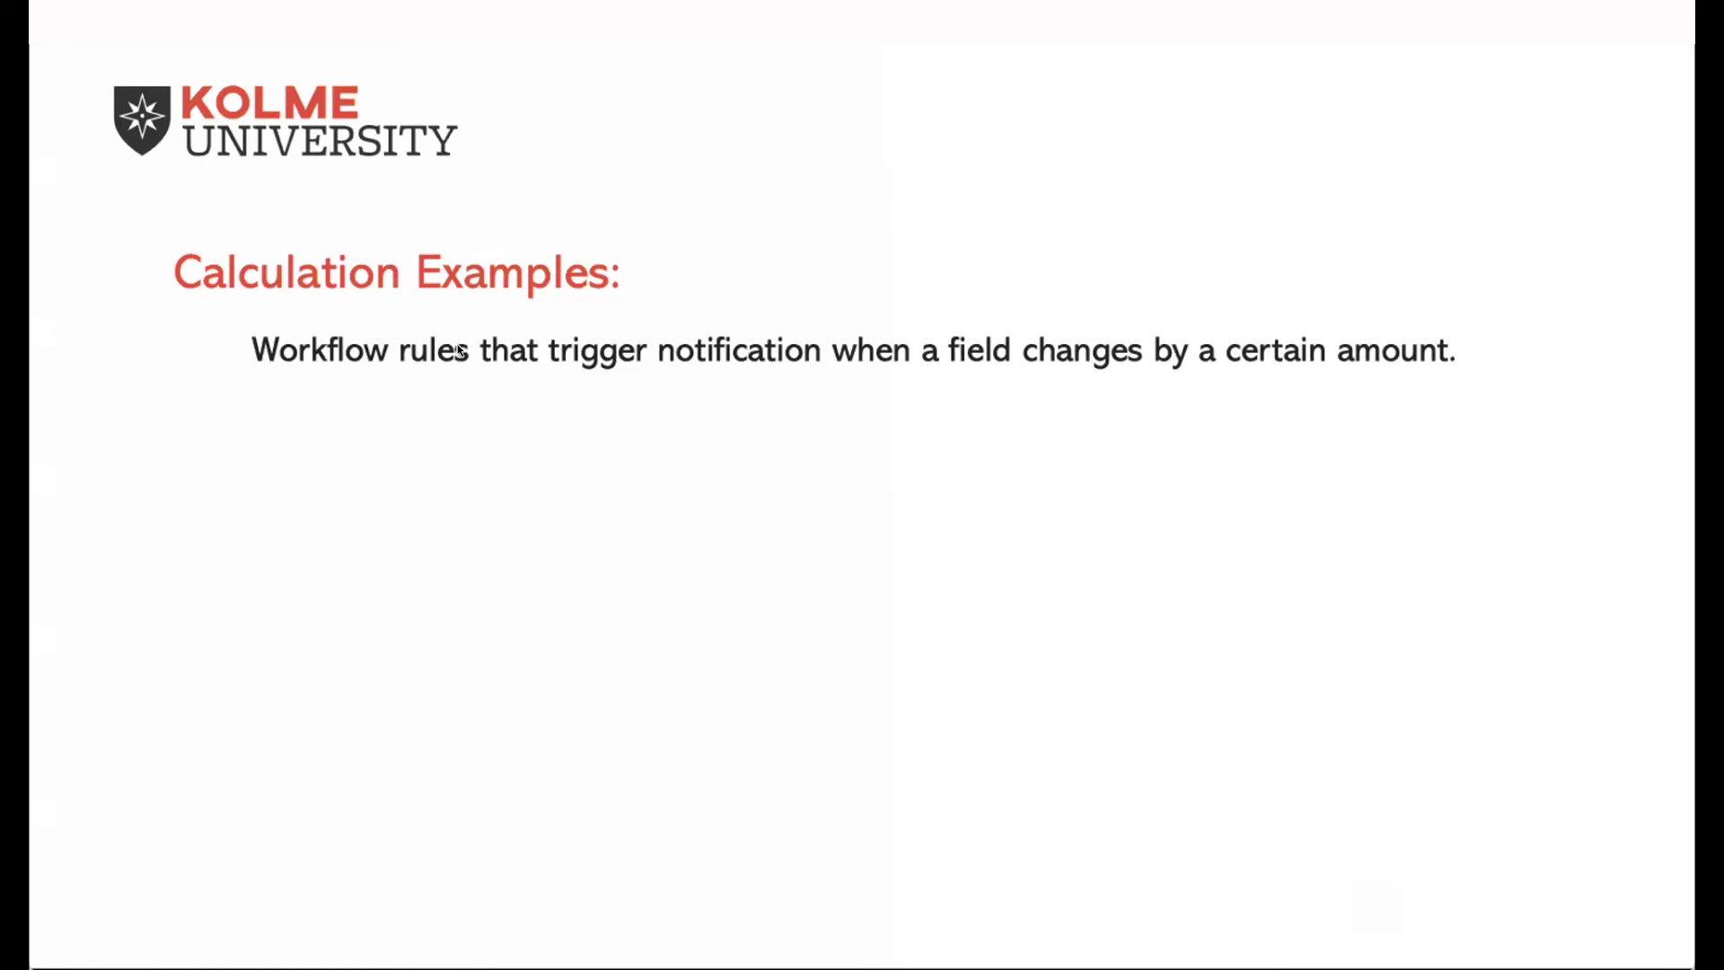
left_click(459, 350)
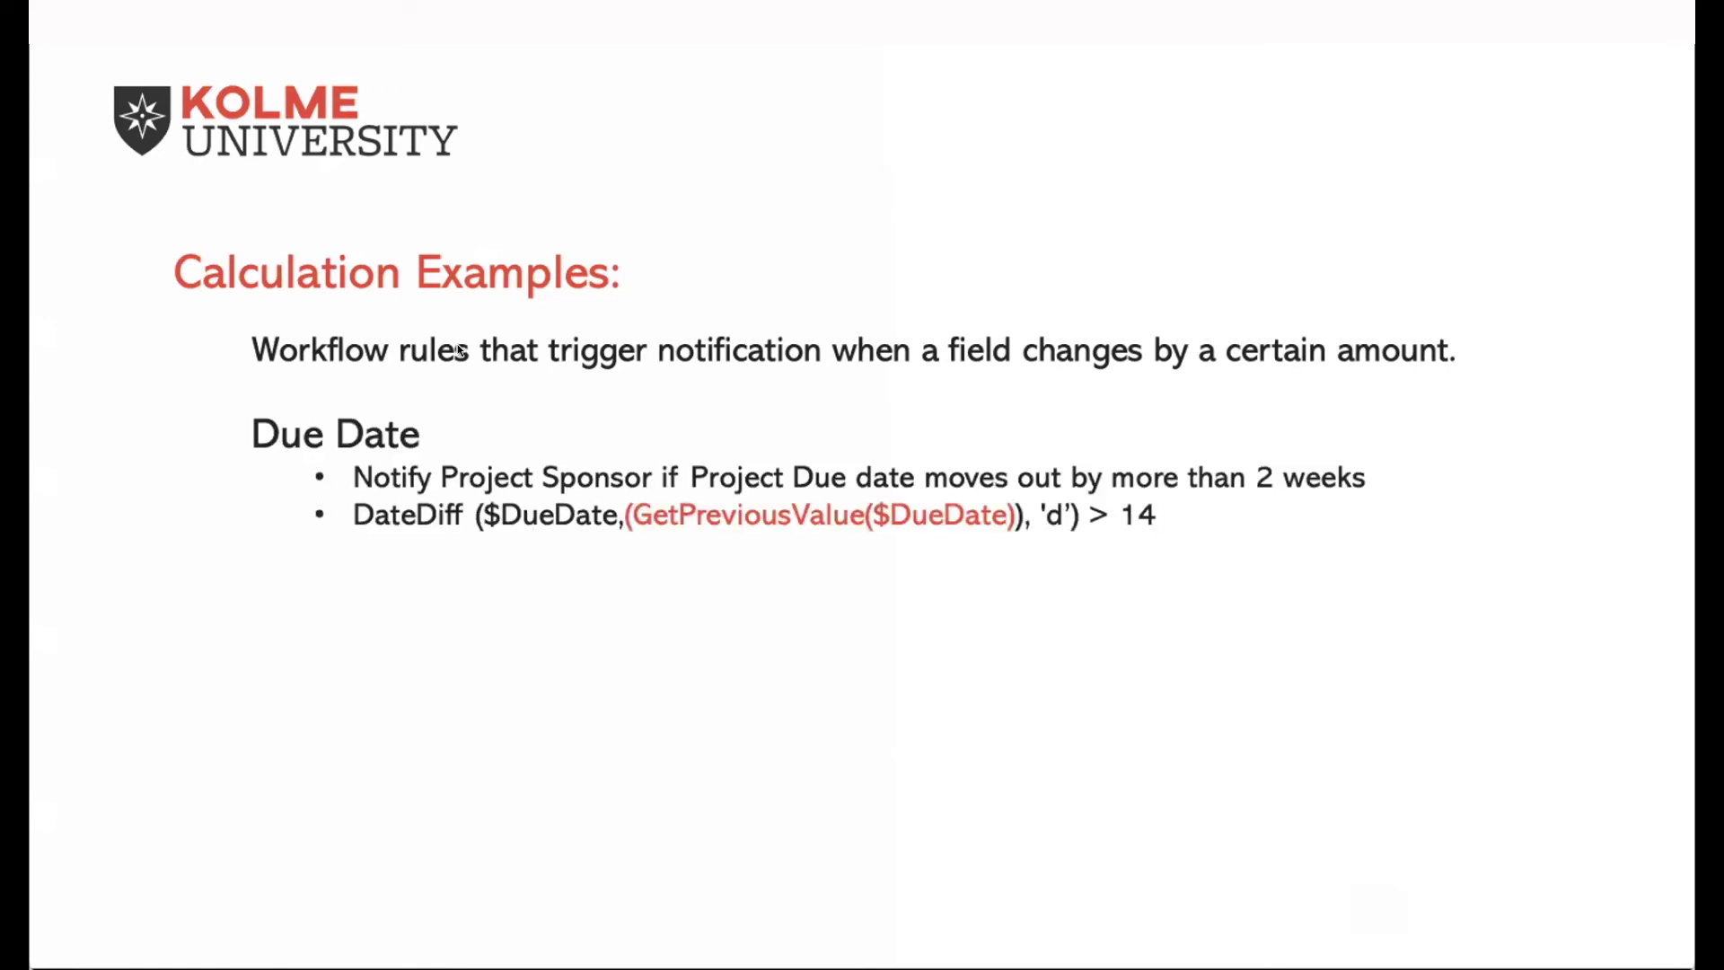